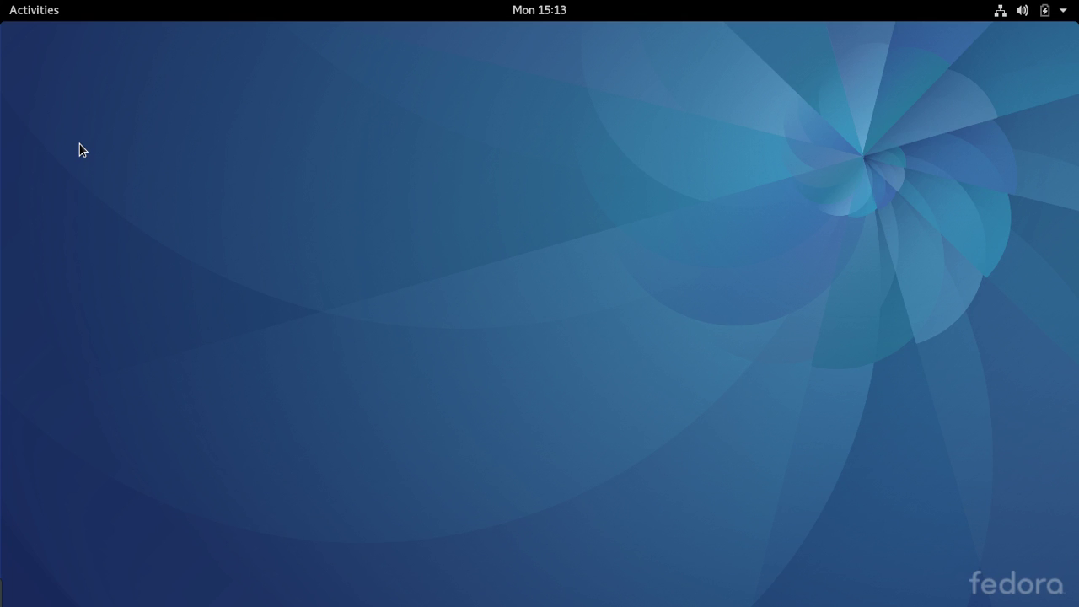
Step: Bring the SimpleScreenRecorder window onto the desktop, shift its position slightly, and minimize it
click(28, 10)
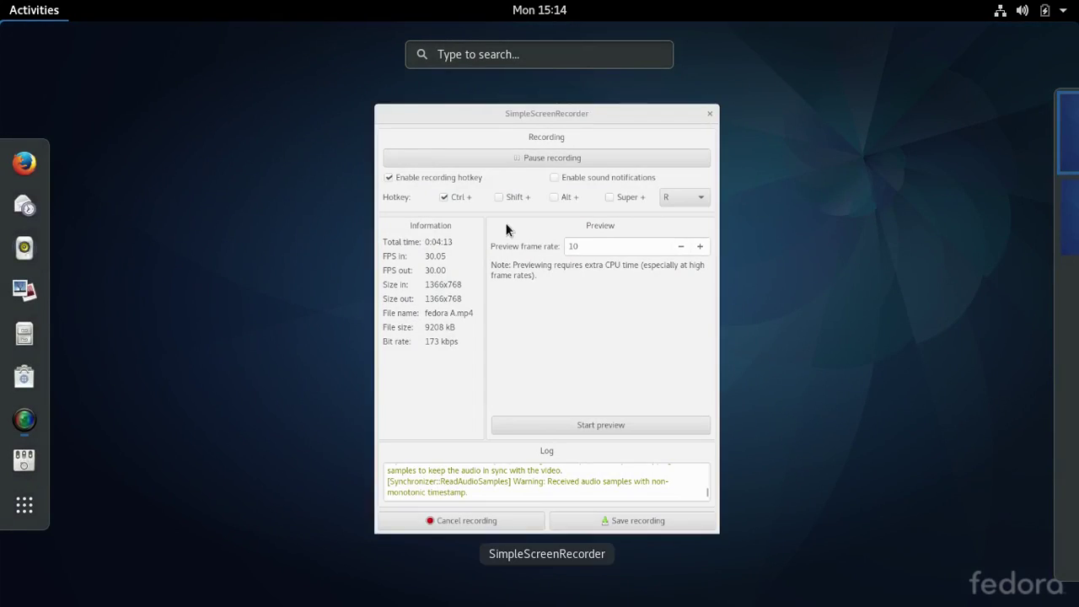
click(594, 285)
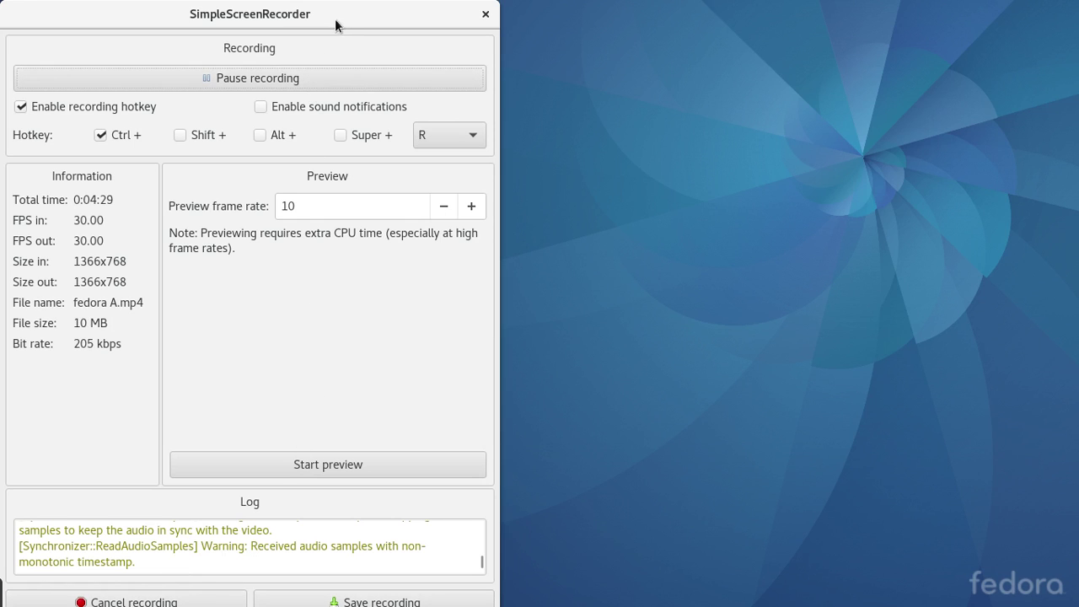
mouse_move(337, 14)
mouse_down()
mouse_move(344, 42)
mouse_move(344, 31)
mouse_up()
drag(344, 30, 344, 31)
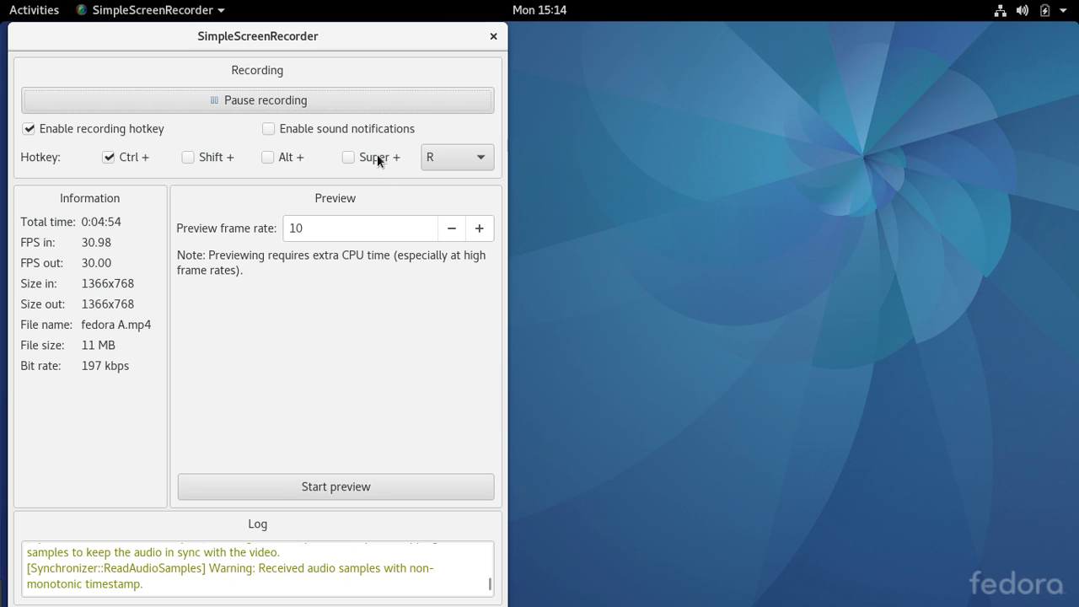
drag(344, 36, 339, 9)
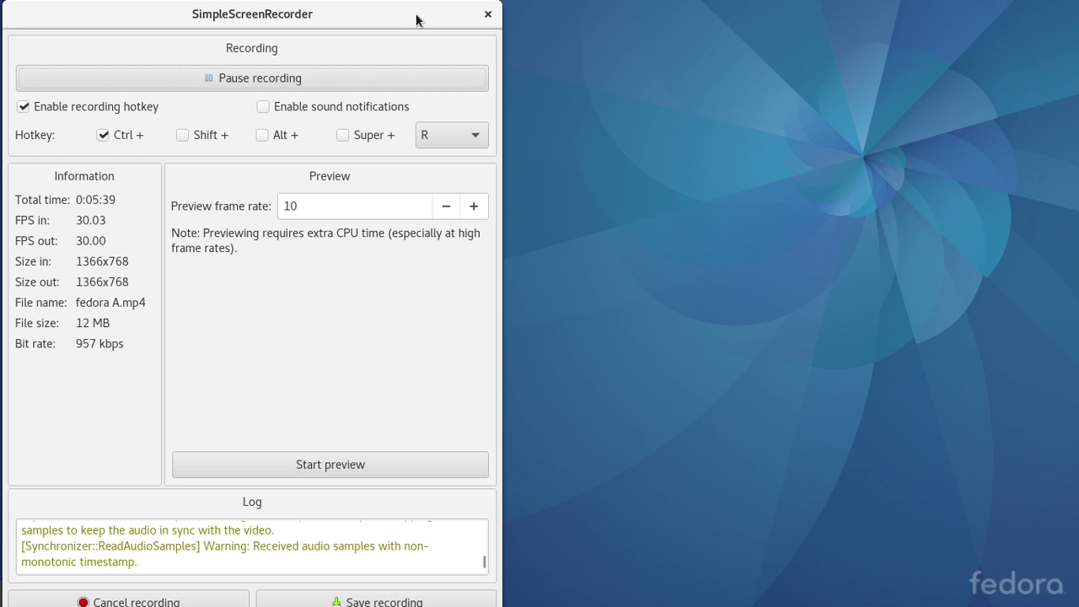
mouse_move(417, 17)
mouse_down()
mouse_move(421, 59)
mouse_move(429, 33)
mouse_move(424, 92)
mouse_move(414, 12)
mouse_up()
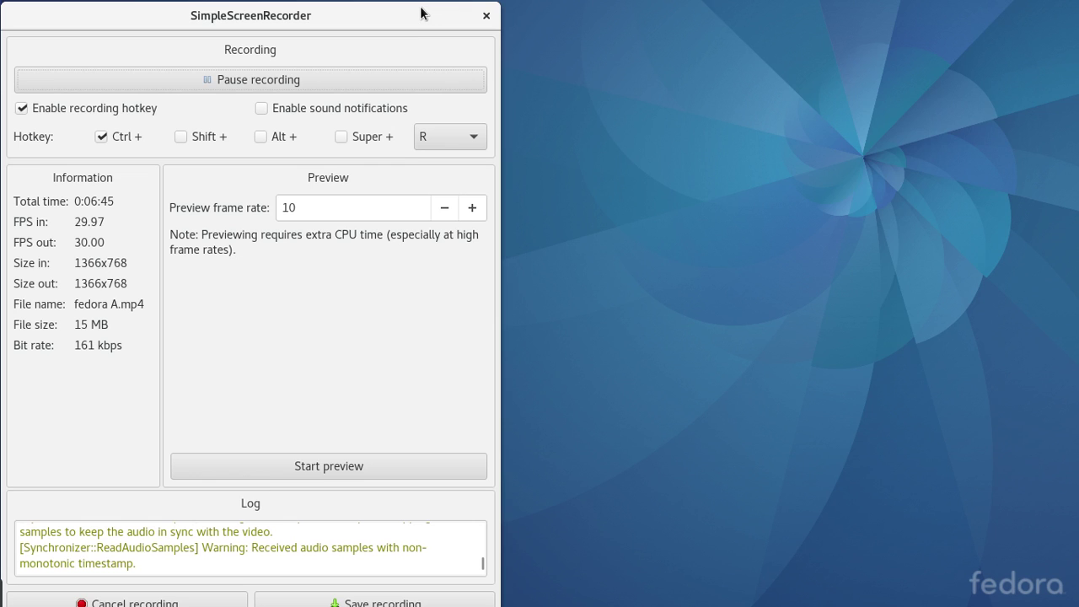
right_click(422, 11)
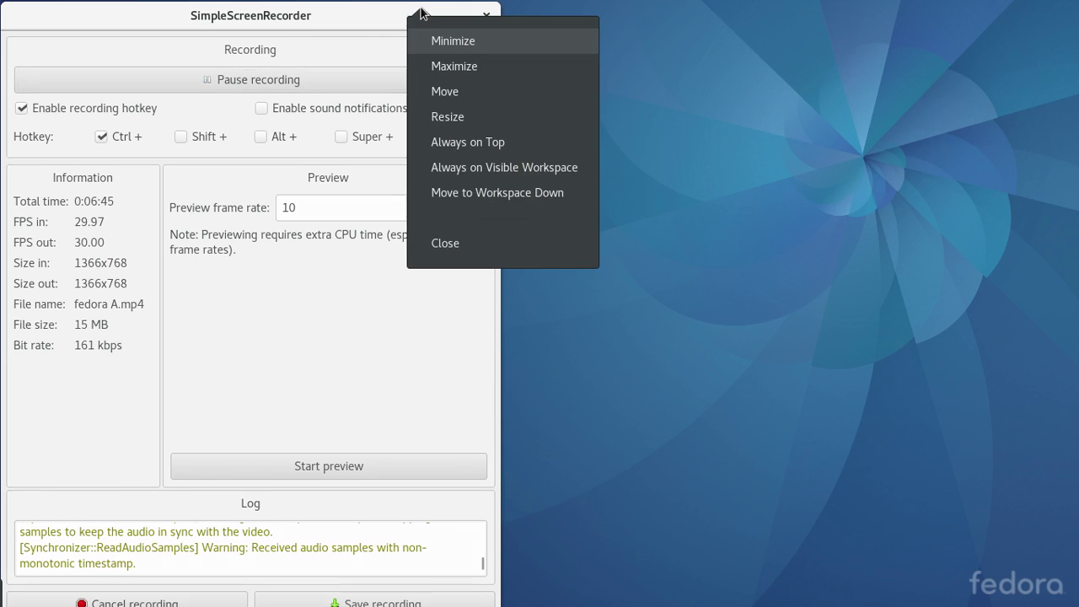
click(446, 41)
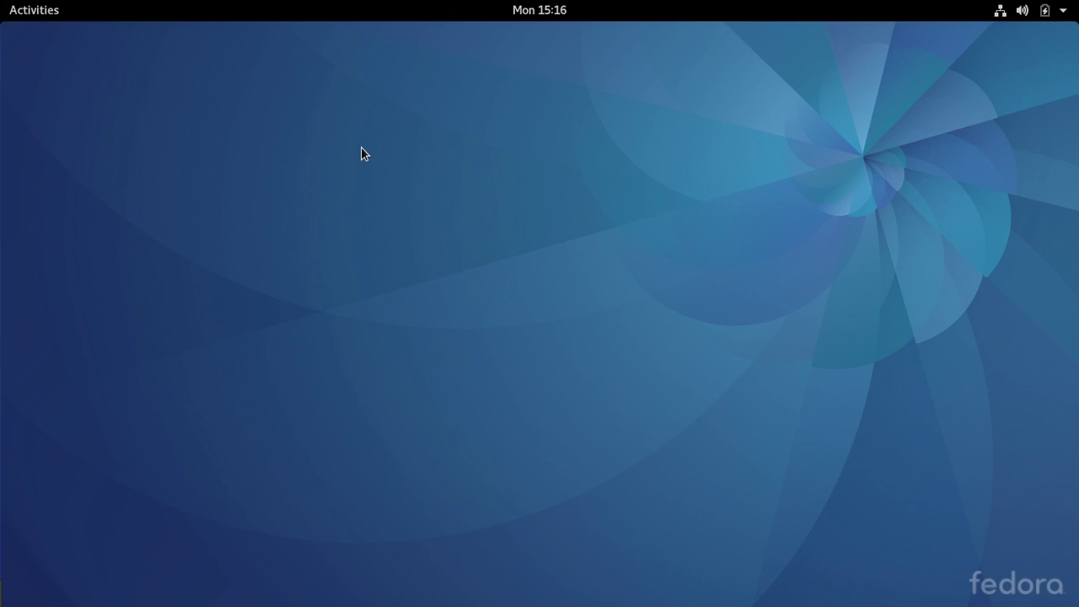
Step: Display all installed applications and look through both pages of the application grid
click(37, 16)
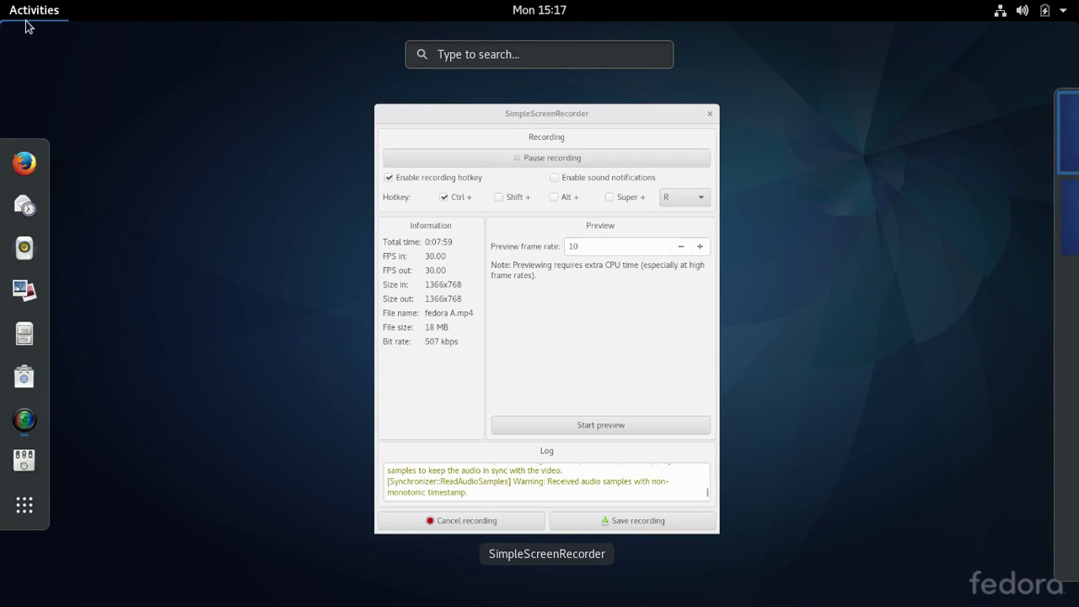
click(23, 505)
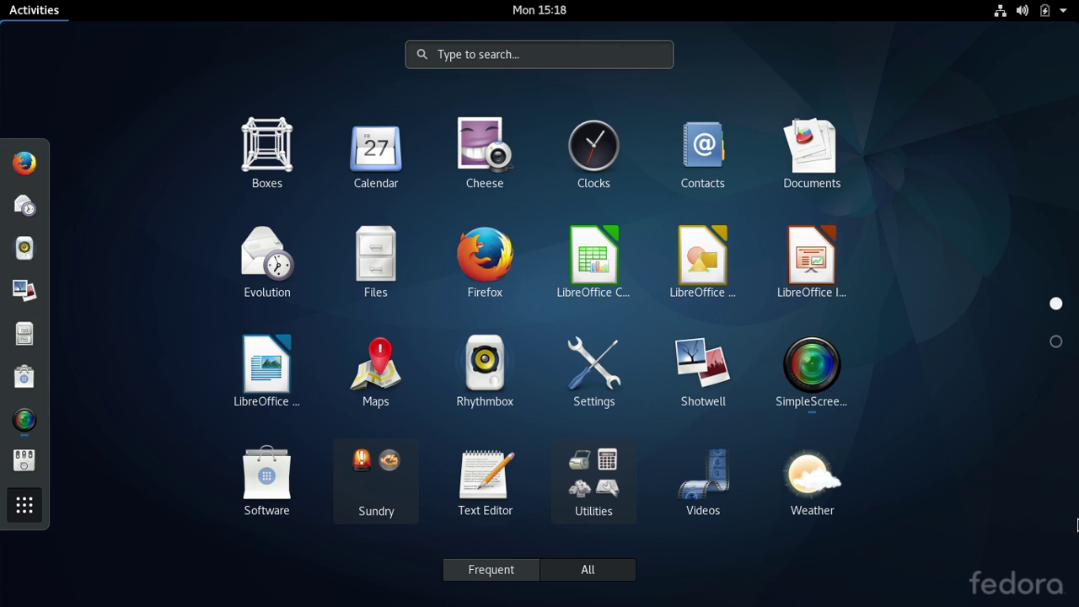
click(1056, 343)
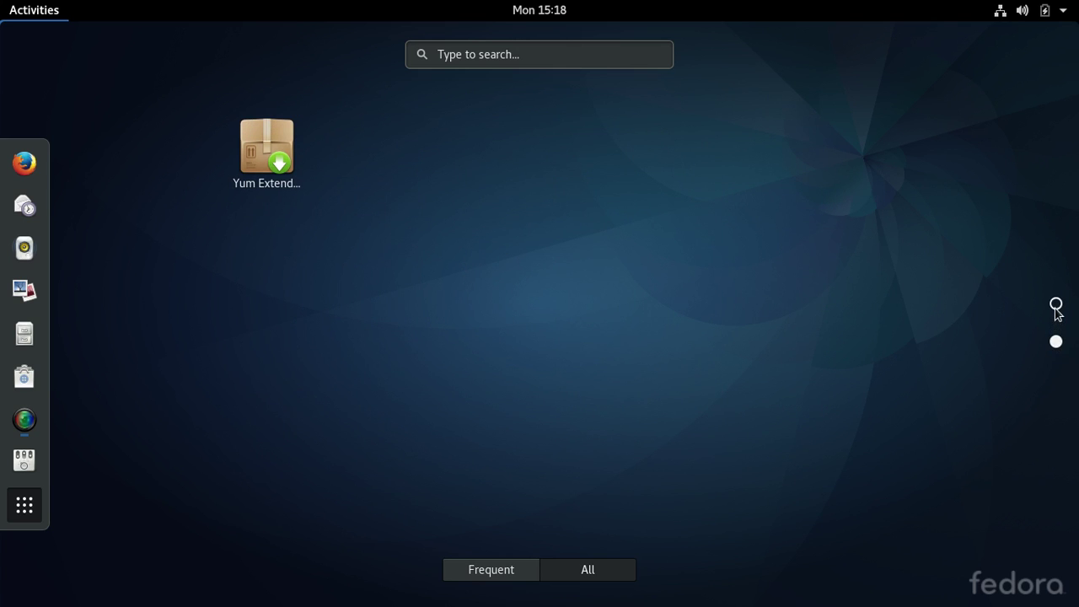
click(1056, 306)
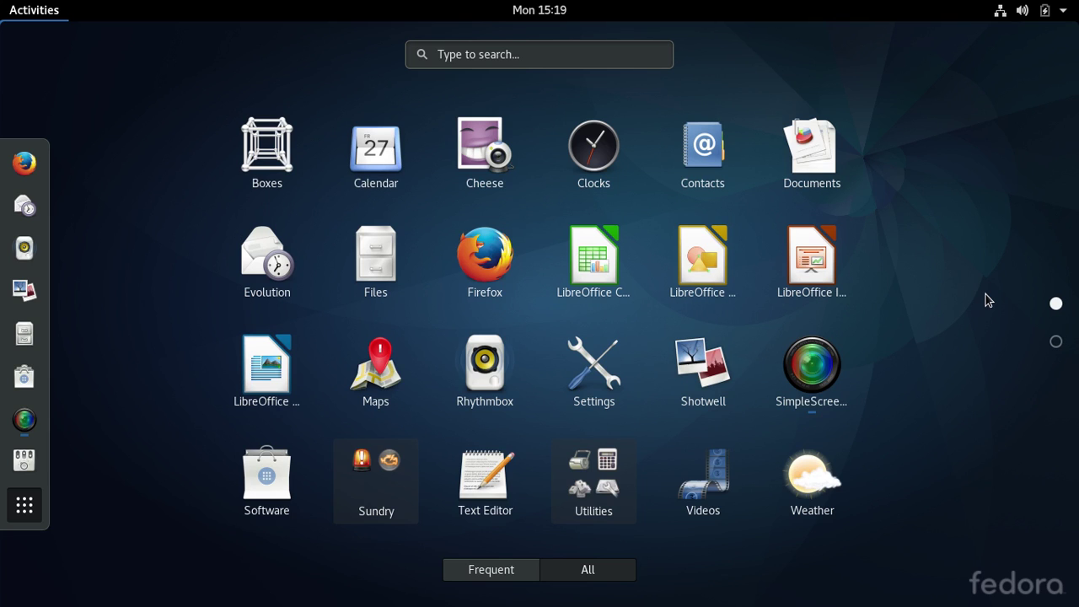
Step: Open Tweak Tool and turn on the Maximize and Minimize titlebar buttons in the Windows settings
click(28, 461)
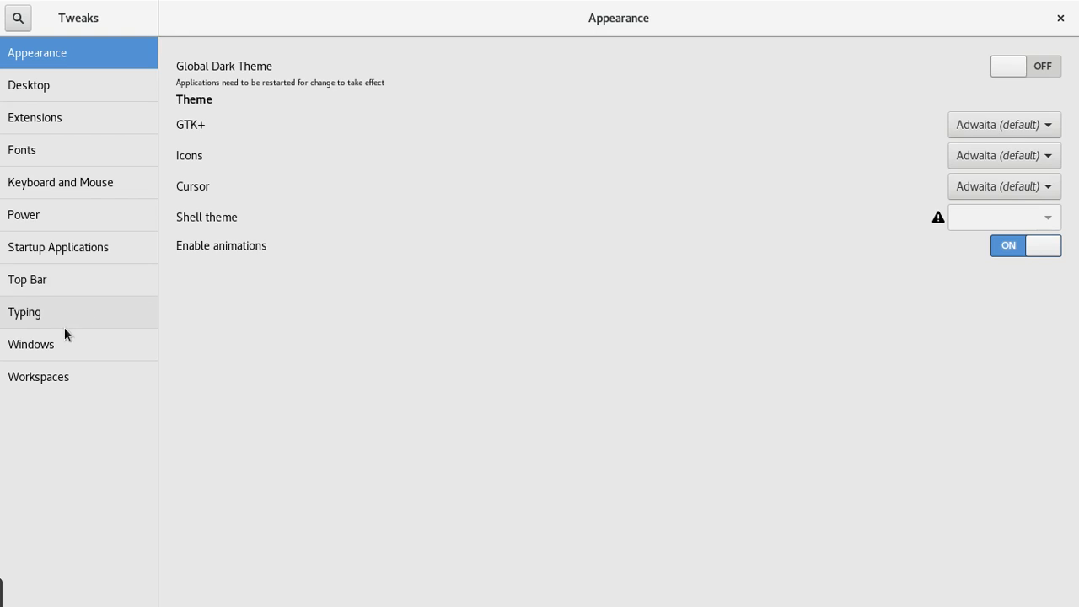
click(31, 352)
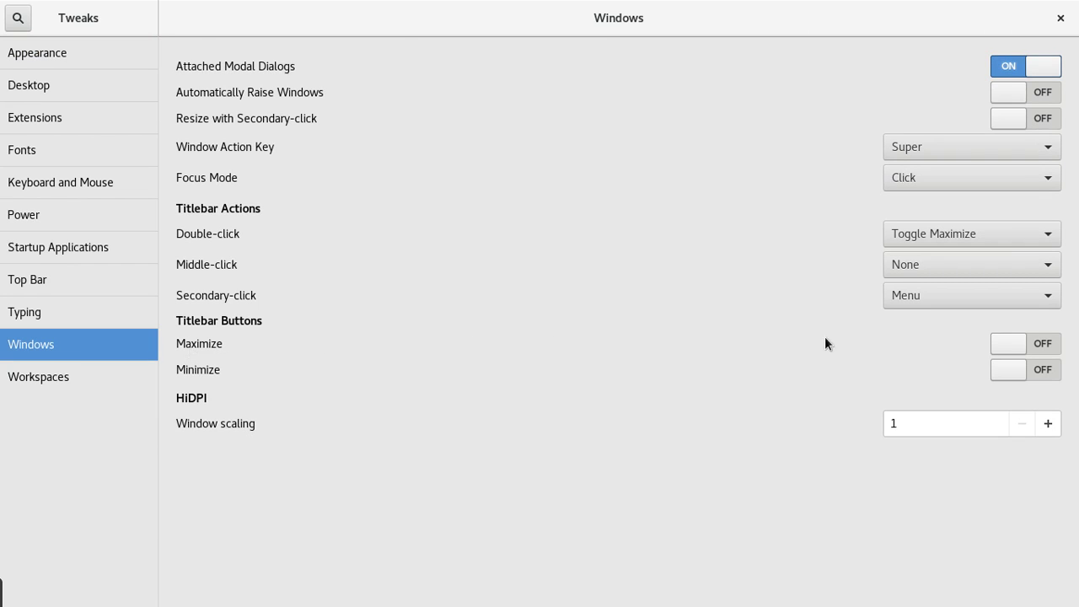
click(1012, 346)
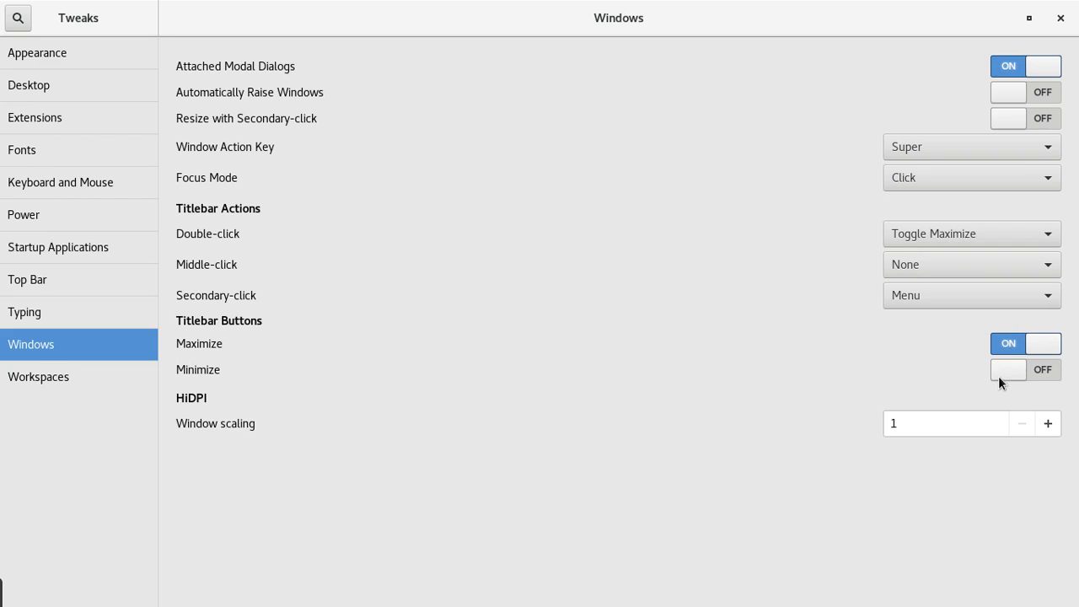
click(999, 374)
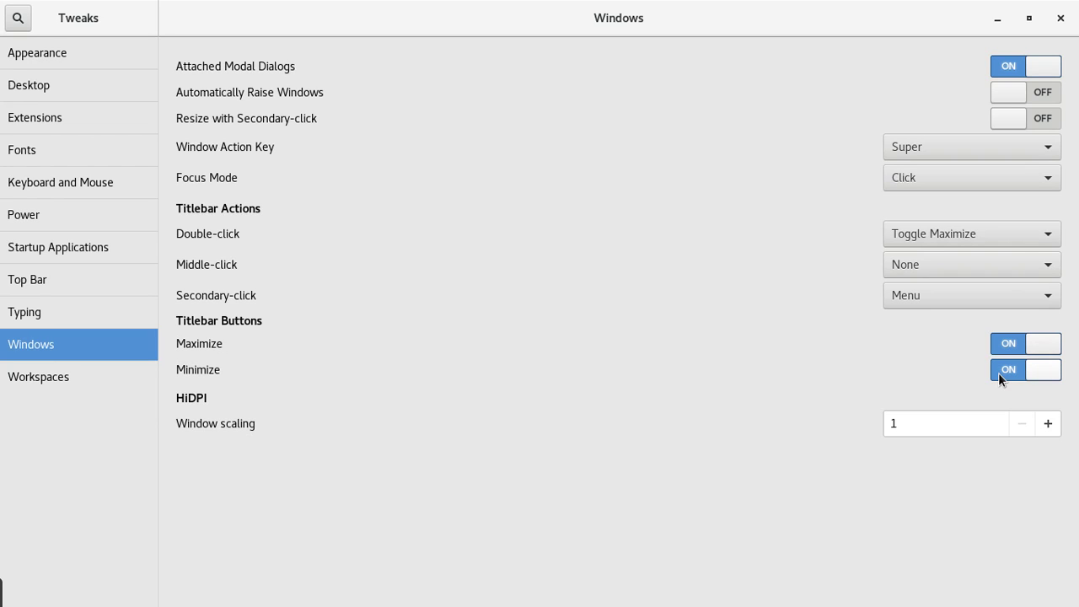
Step: Turn the Maximize and Minimize titlebar buttons off and back on
click(1050, 352)
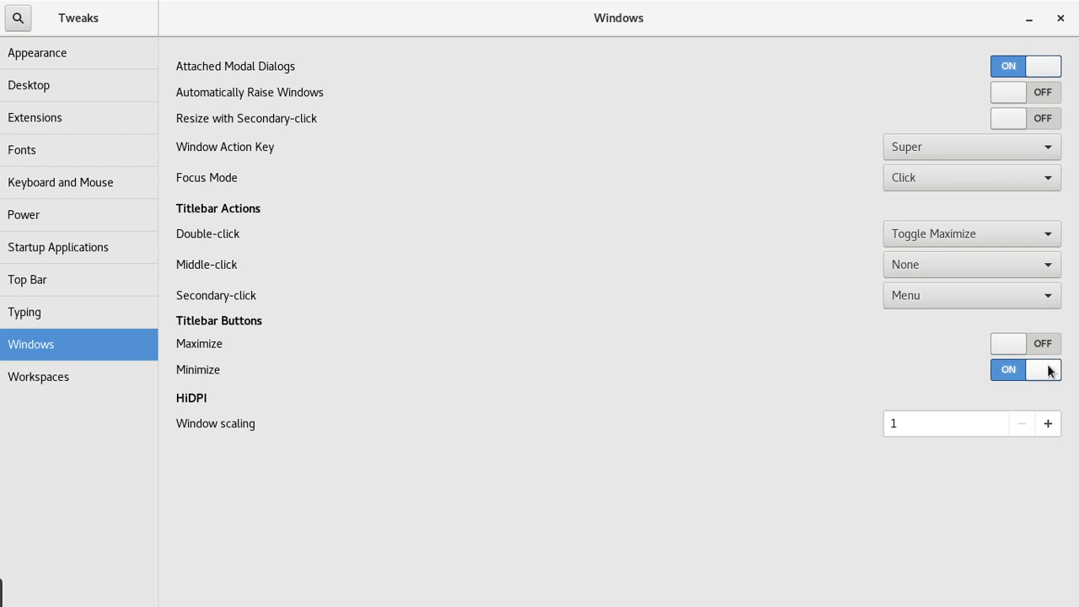
click(1049, 370)
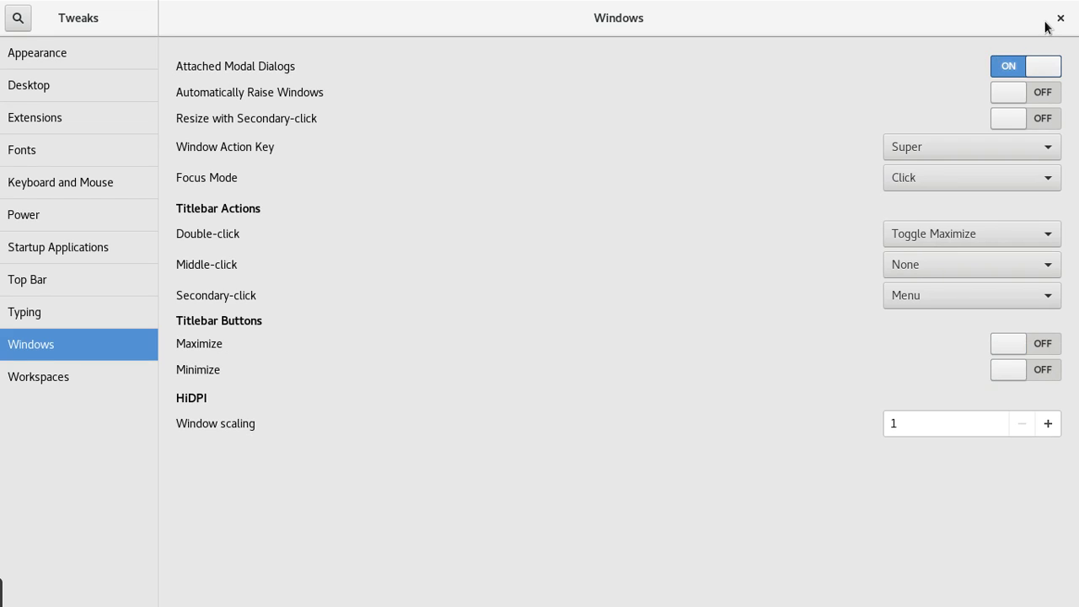
click(1005, 336)
click(1007, 369)
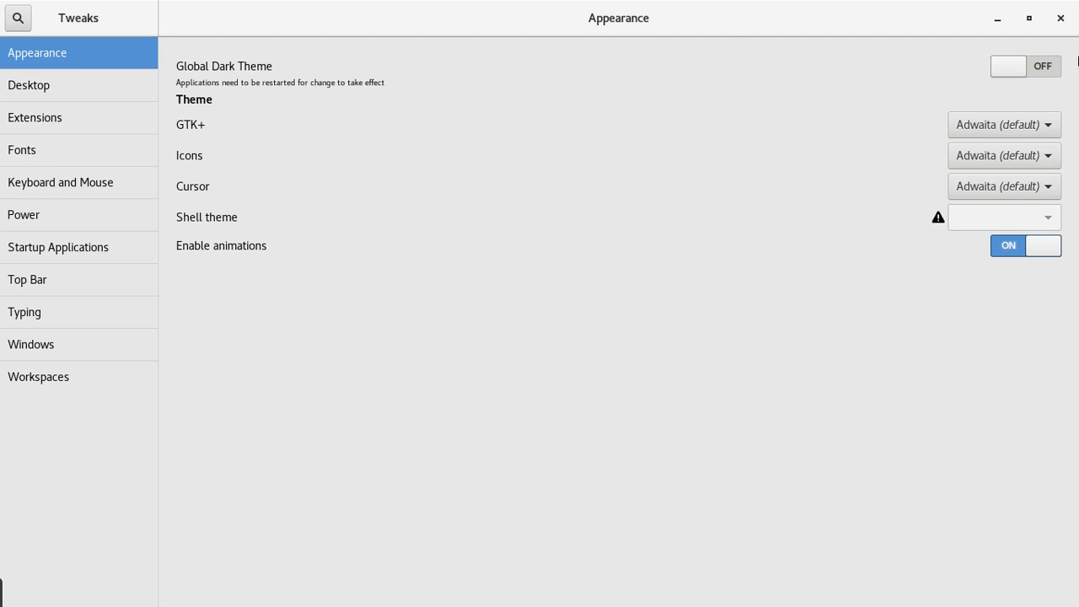
Step: Turn on Global Dark Theme in the Appearance settings, restarting Tweak Tool to apply it, and turn off Enable animations
click(1009, 68)
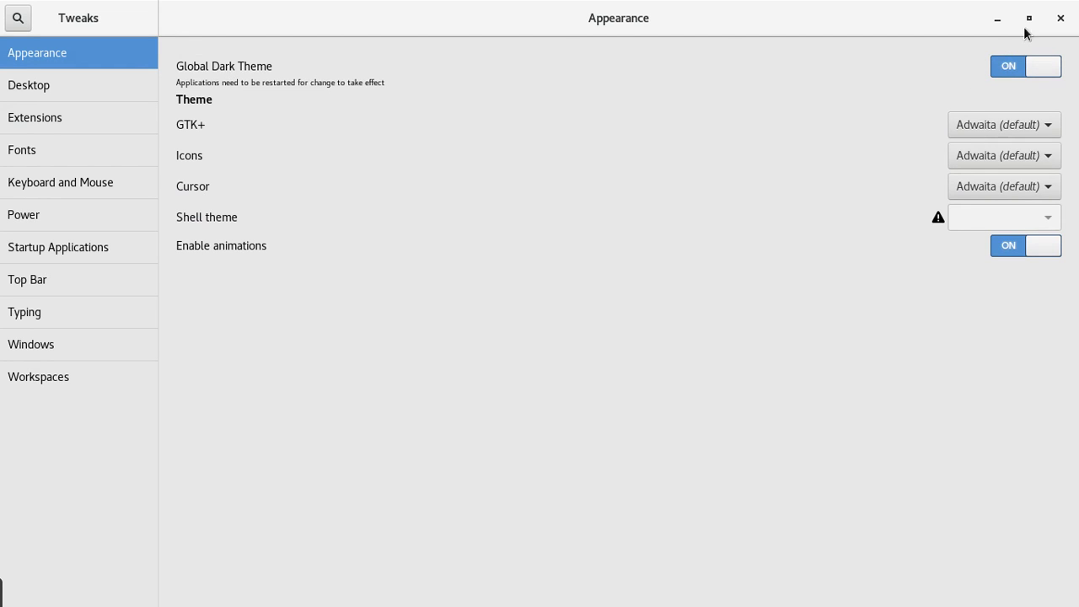
click(1059, 18)
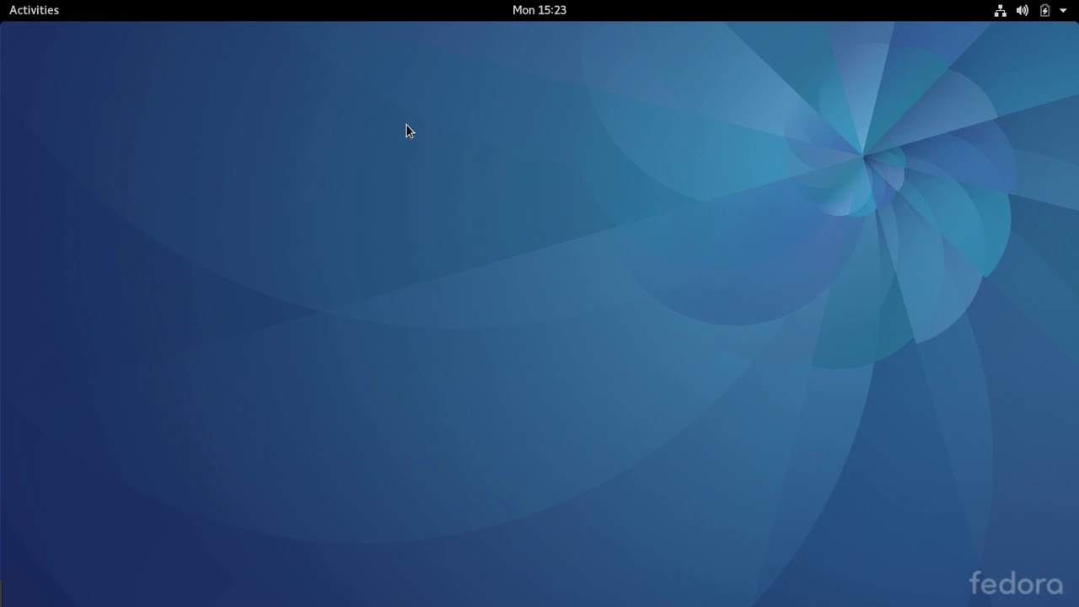
click(15, 18)
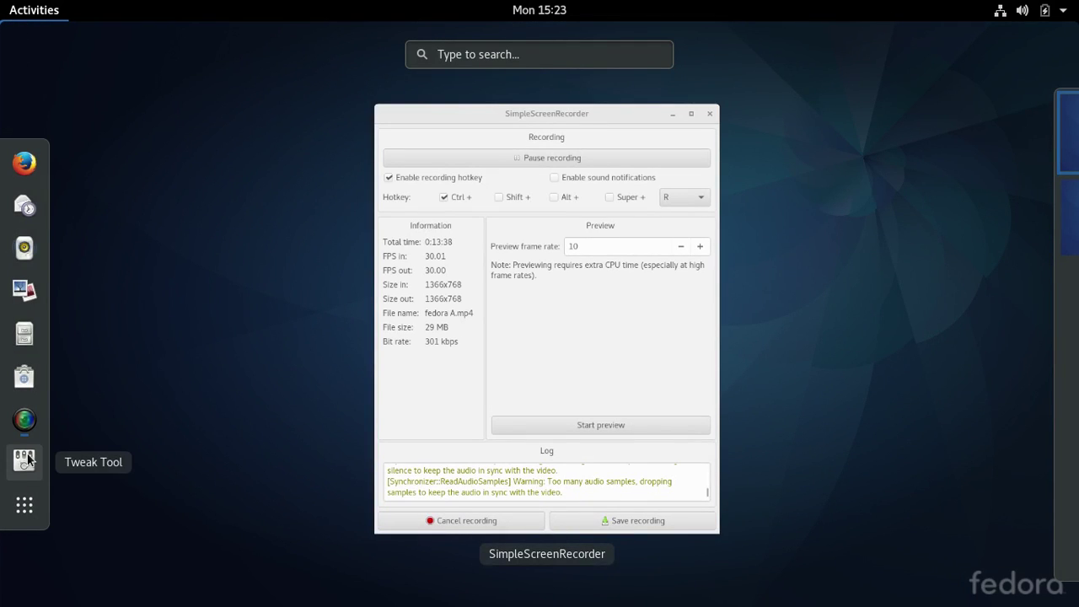
click(25, 461)
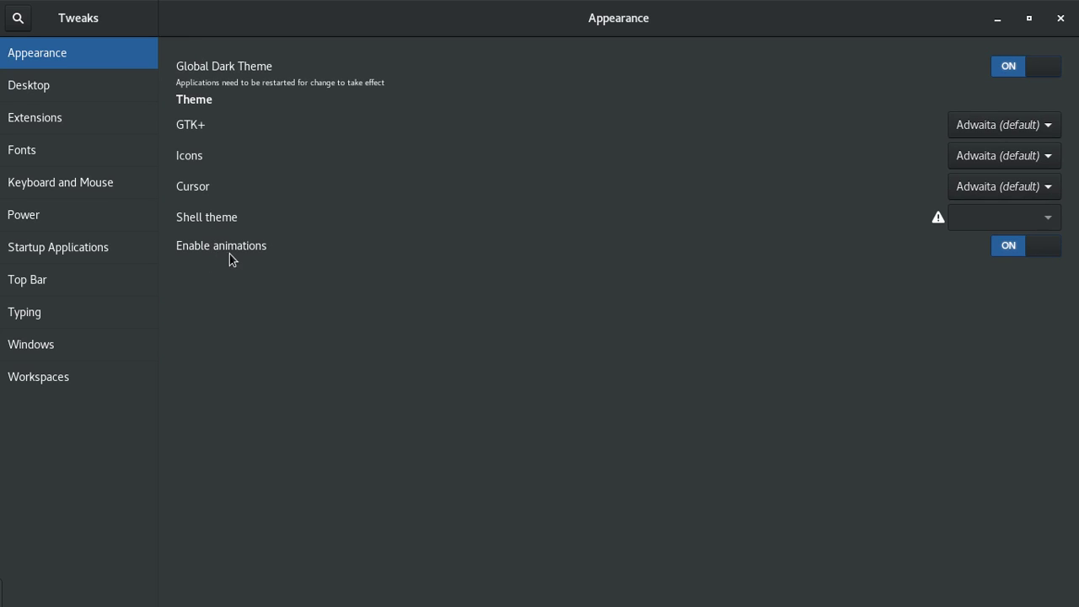
click(1041, 251)
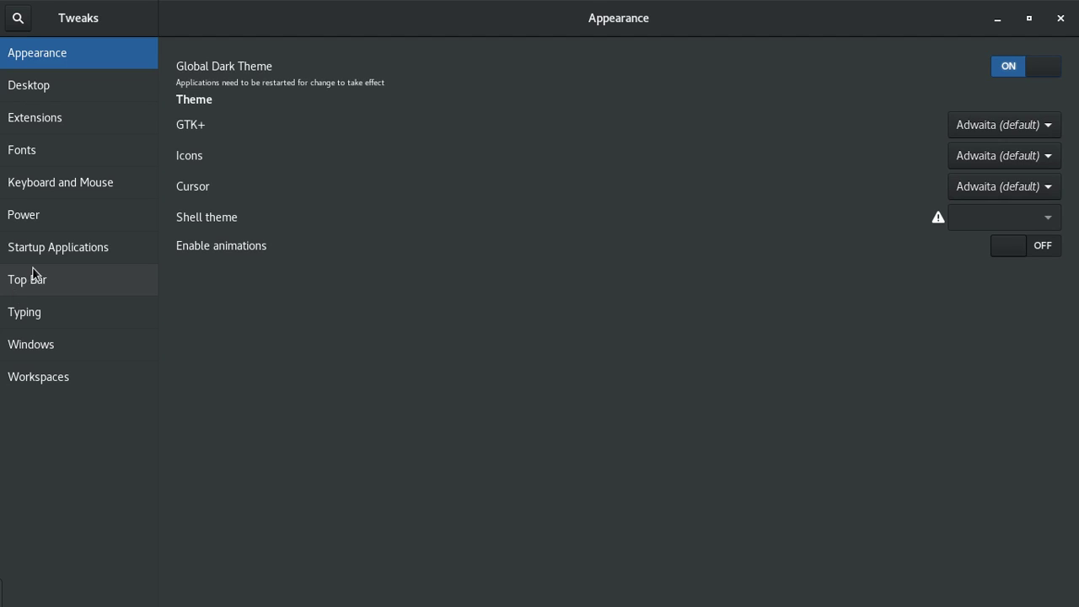
Step: Review the available actions for pressing the power button and keep Suspend selected
click(36, 220)
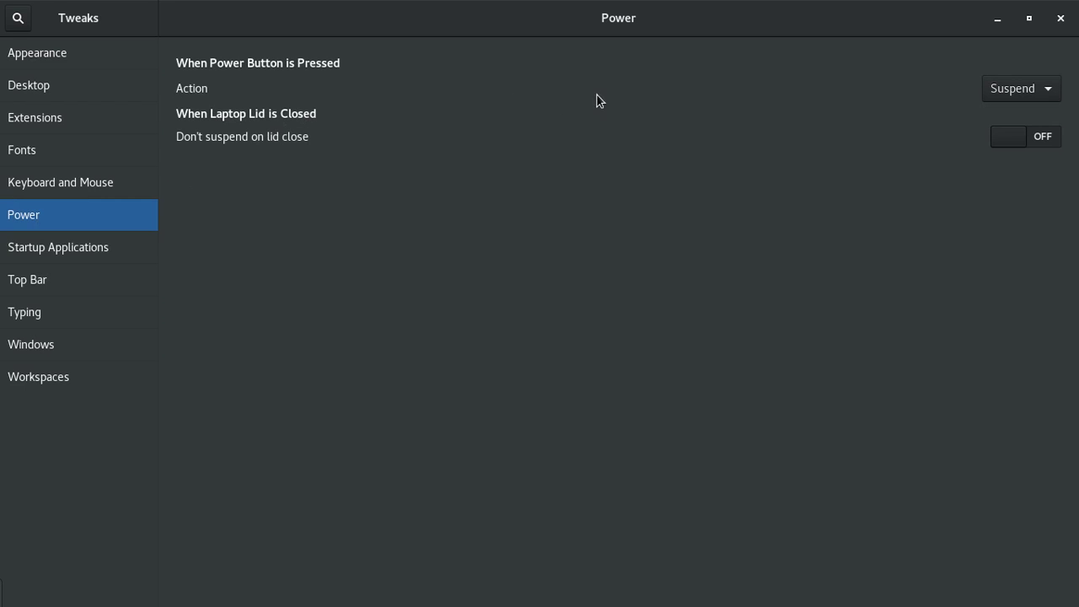
click(1056, 97)
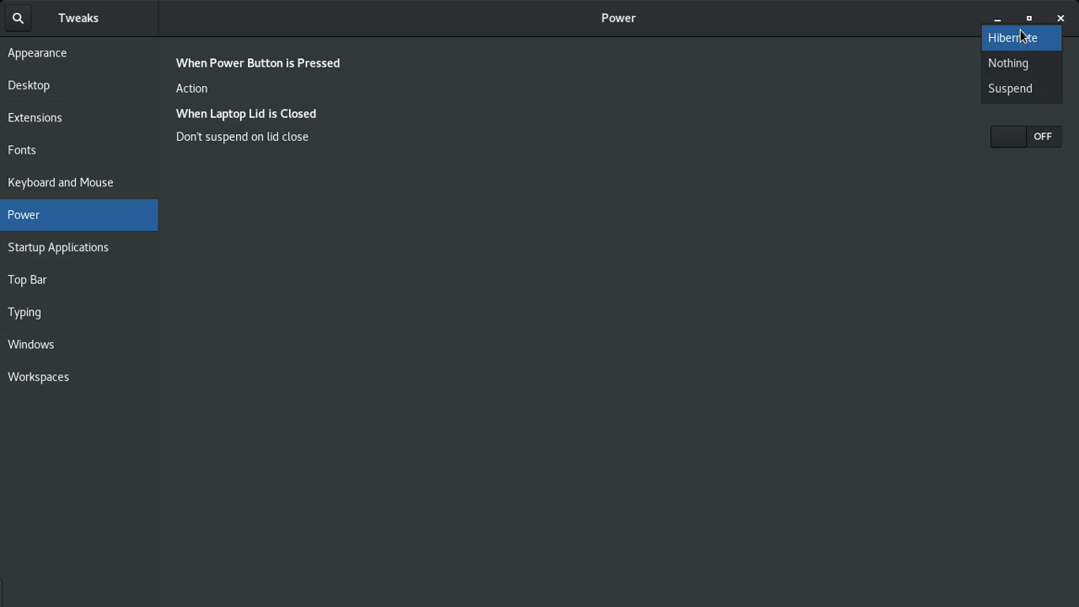
click(991, 90)
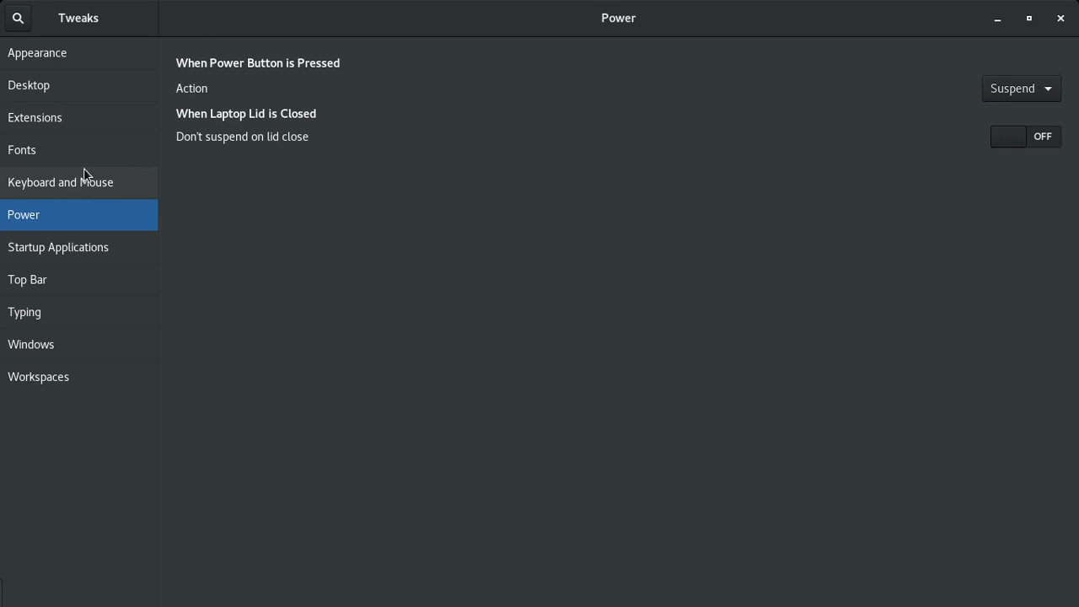
Step: Enable Show date for the top bar clock, restore the Tweak Tool window from its maximized size, and close it
click(26, 285)
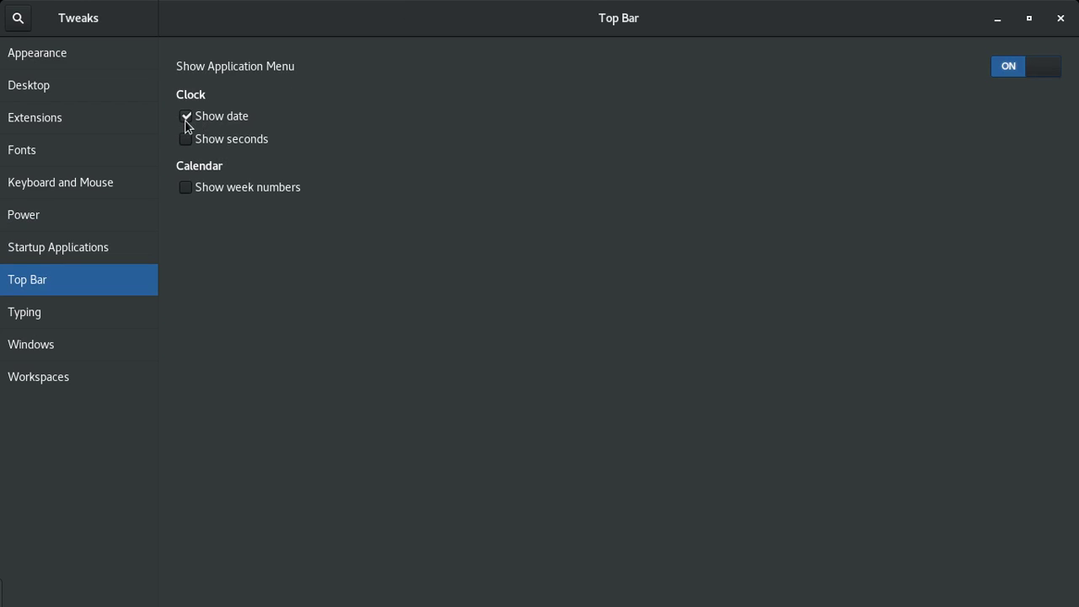
click(1033, 17)
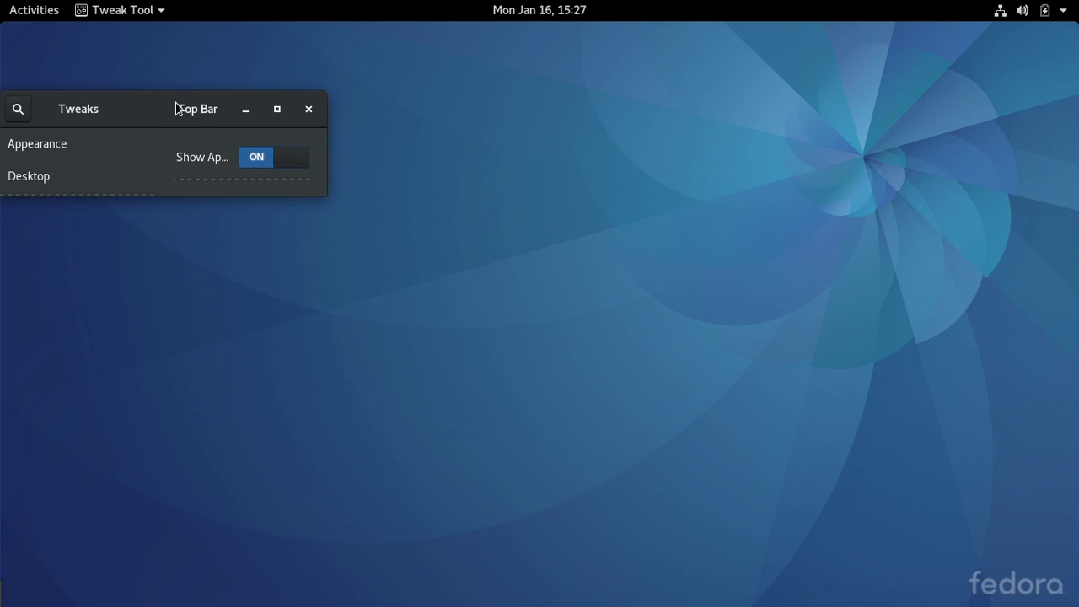
click(278, 110)
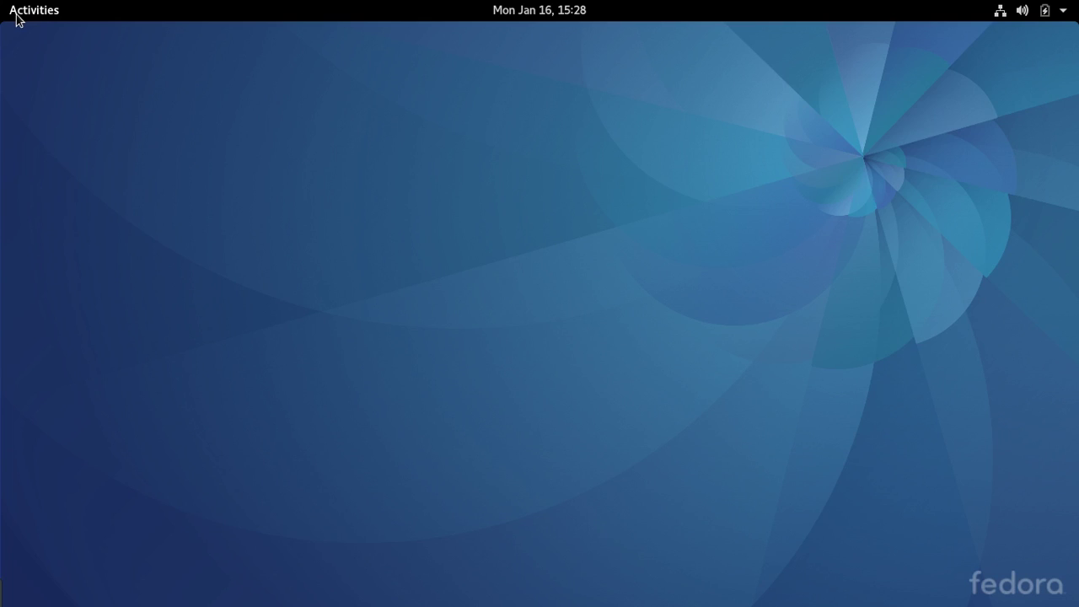
Step: Open Software, search for "gimp", and install the GNU Image Manipulation Program
click(16, 15)
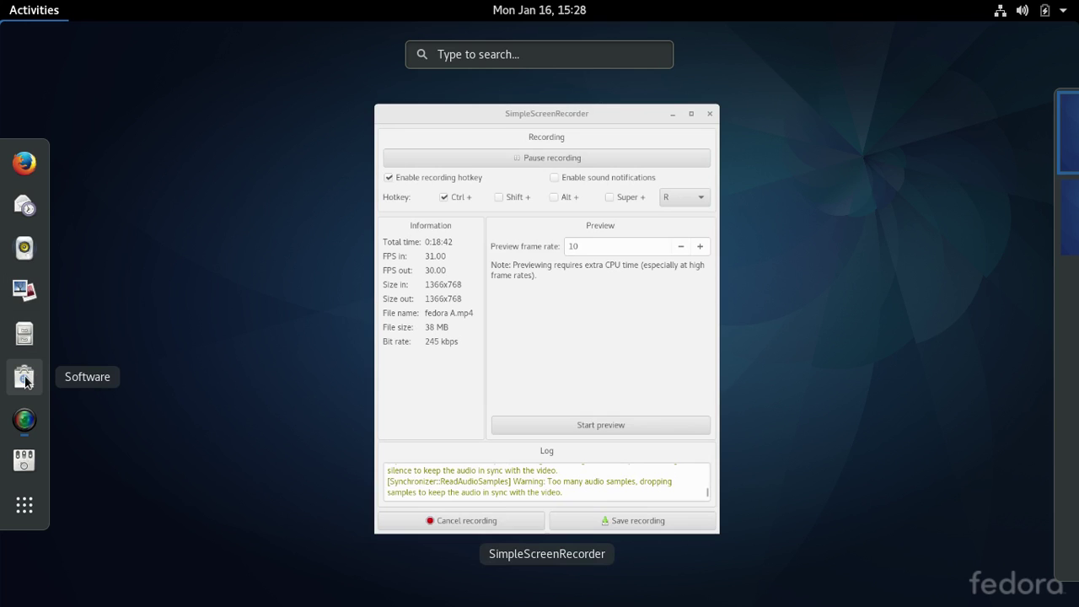
click(25, 378)
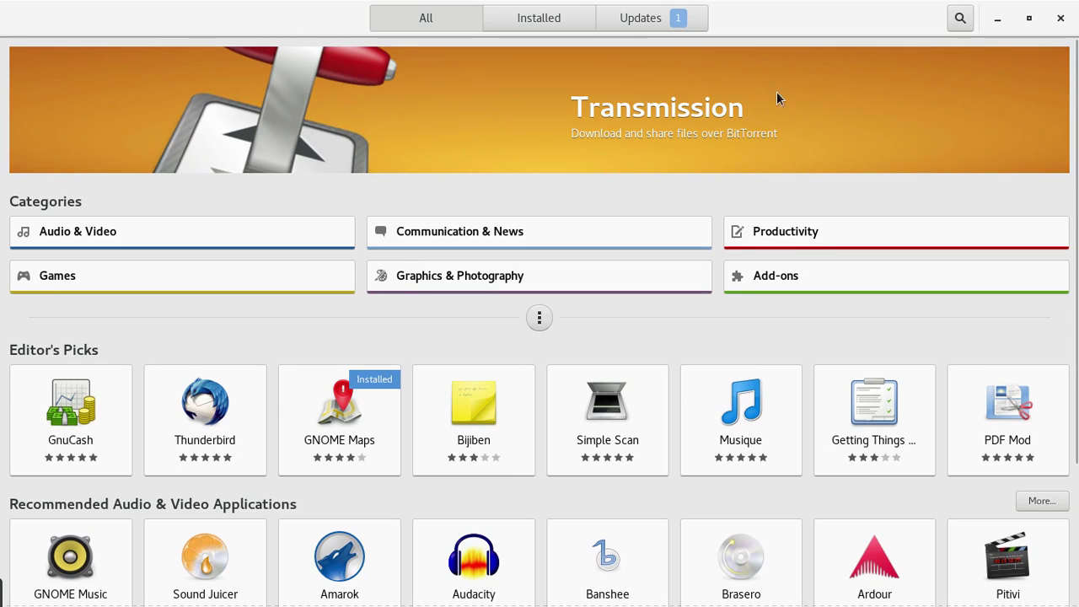
click(961, 19)
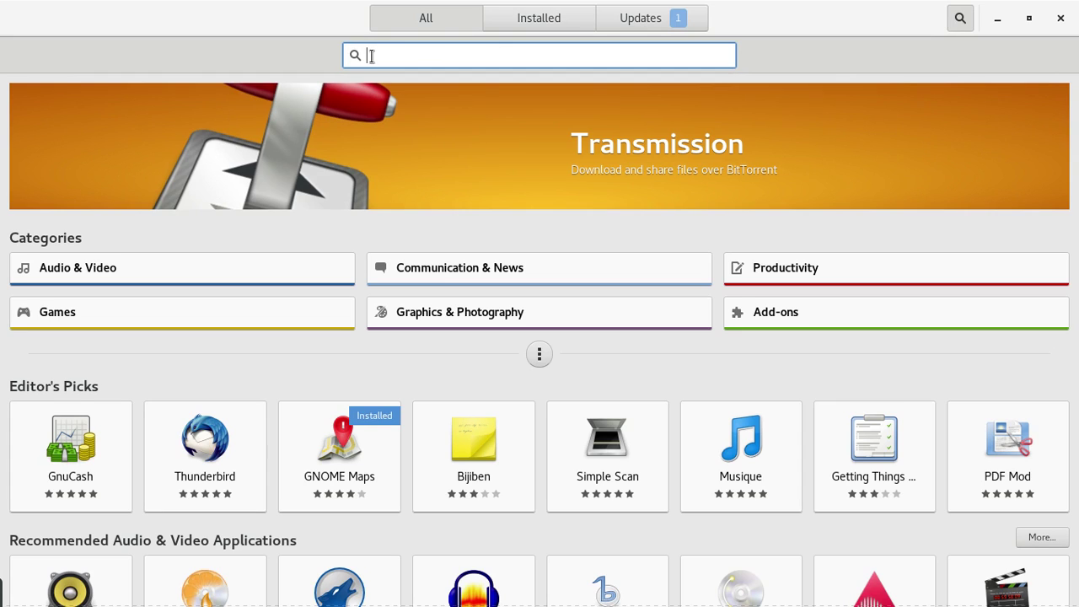
text(gimp)
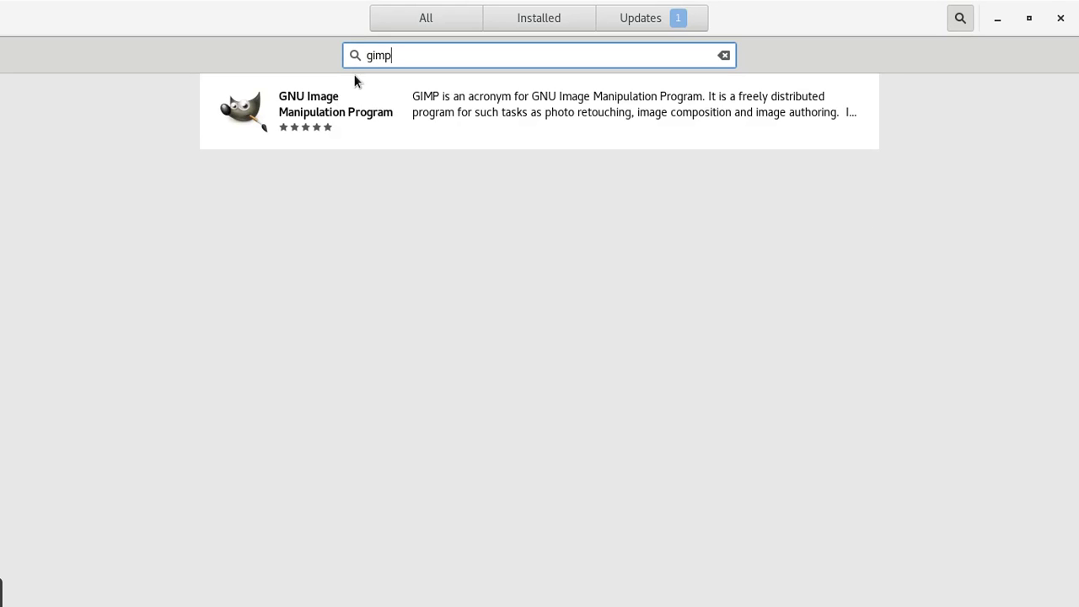
click(317, 104)
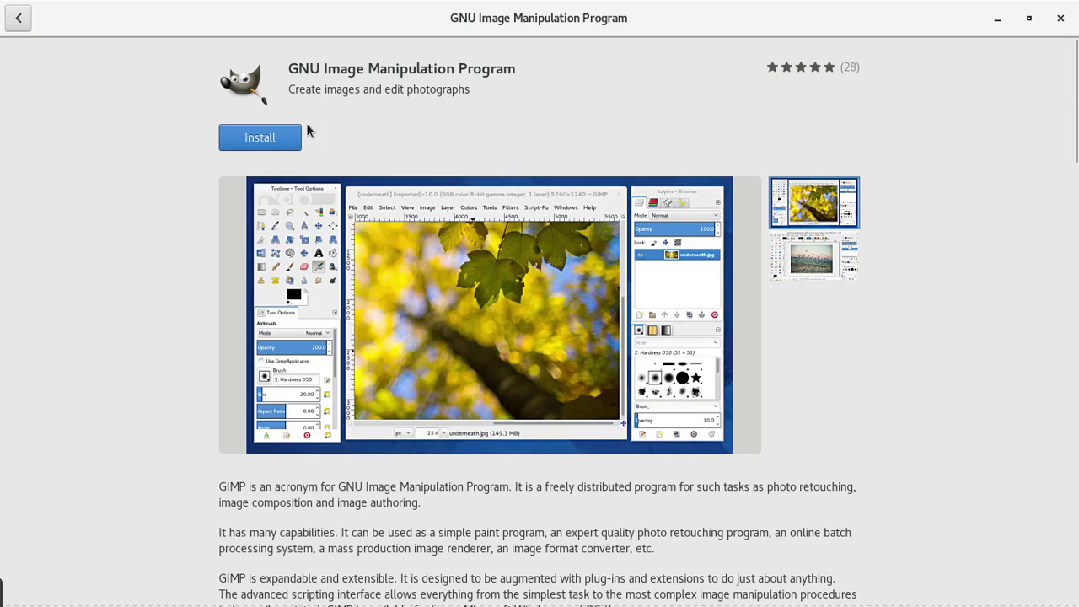
click(289, 135)
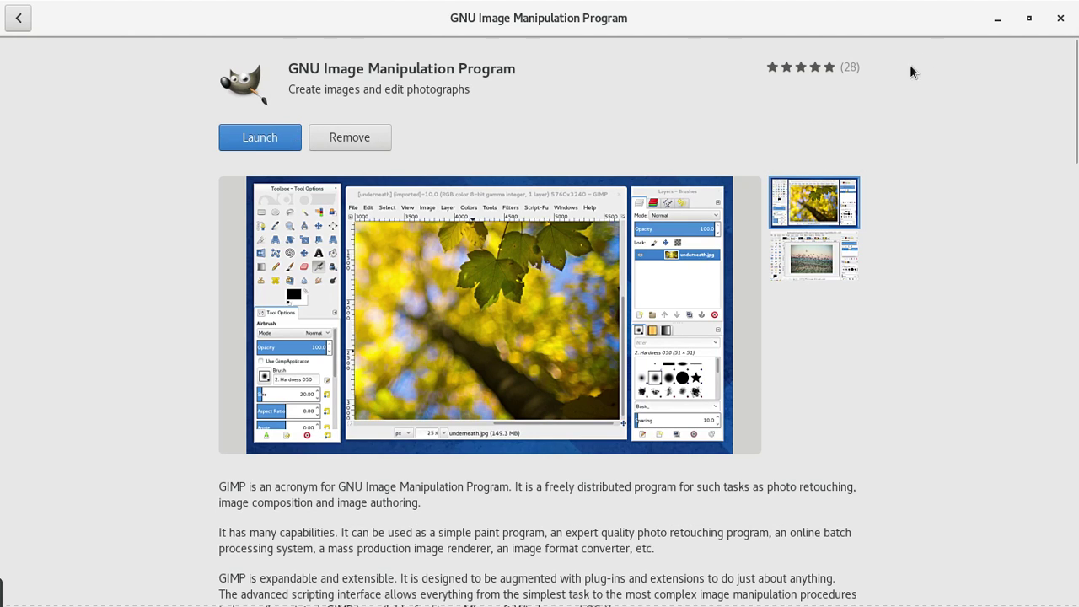
Step: Close Software, search the Activities overview for "gi", and launch the GNU Image Manipulation Program
click(1059, 18)
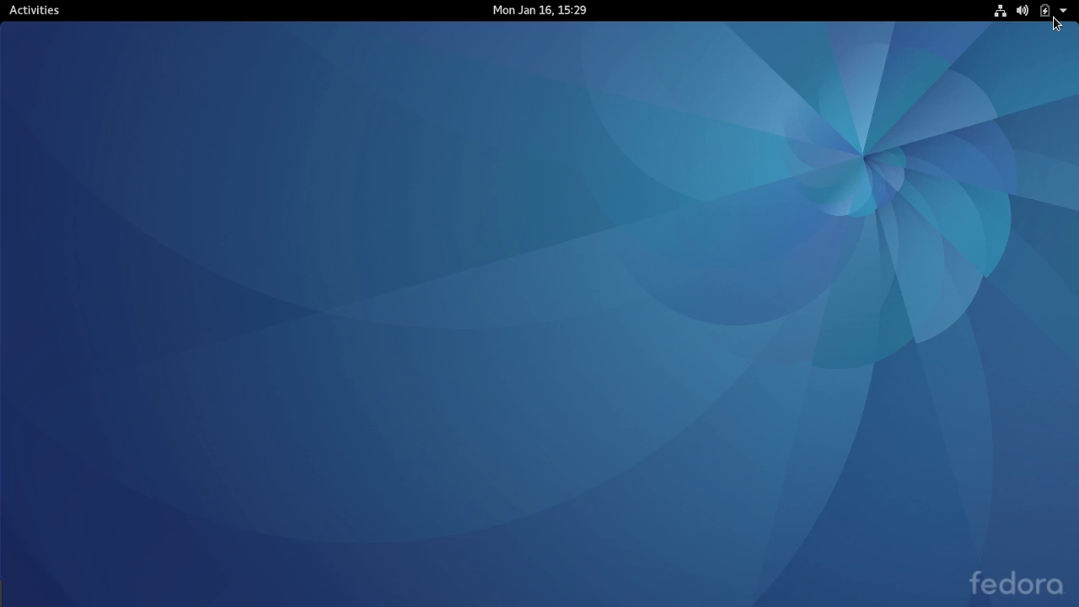
click(25, 12)
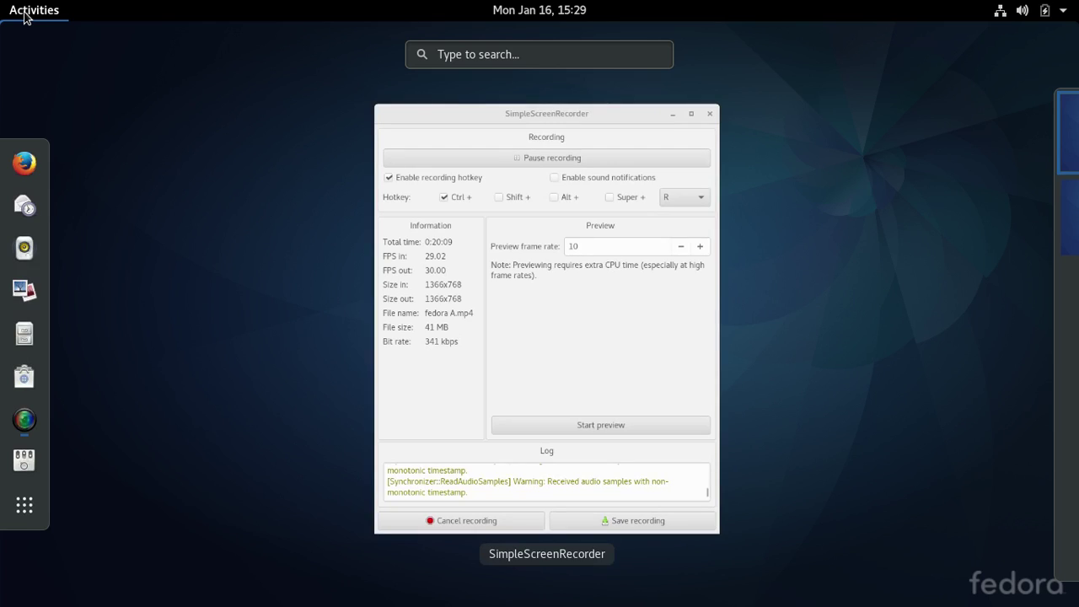
text(gi)
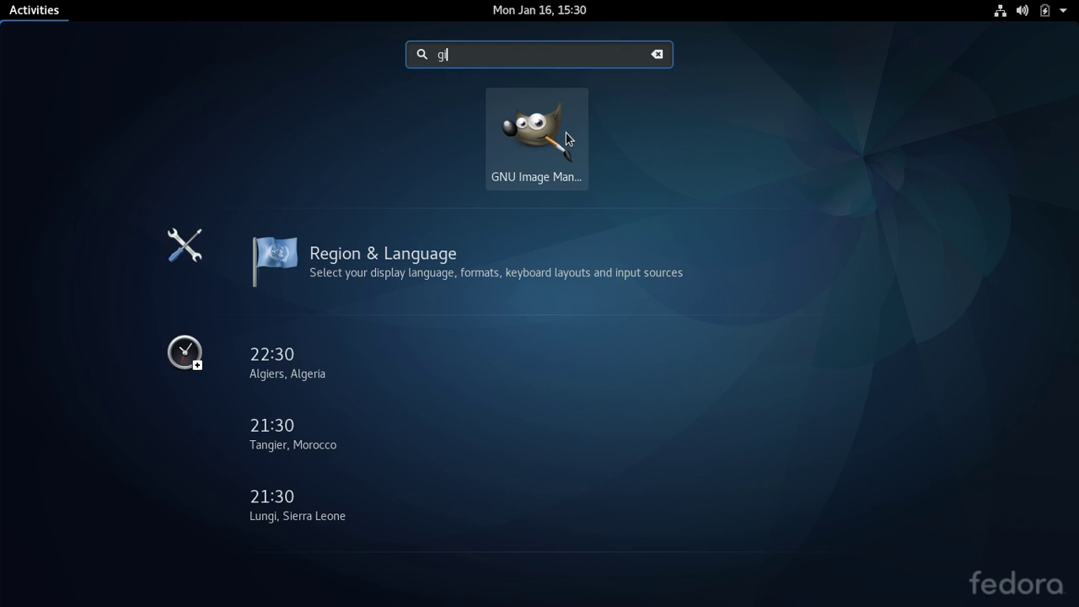
click(562, 152)
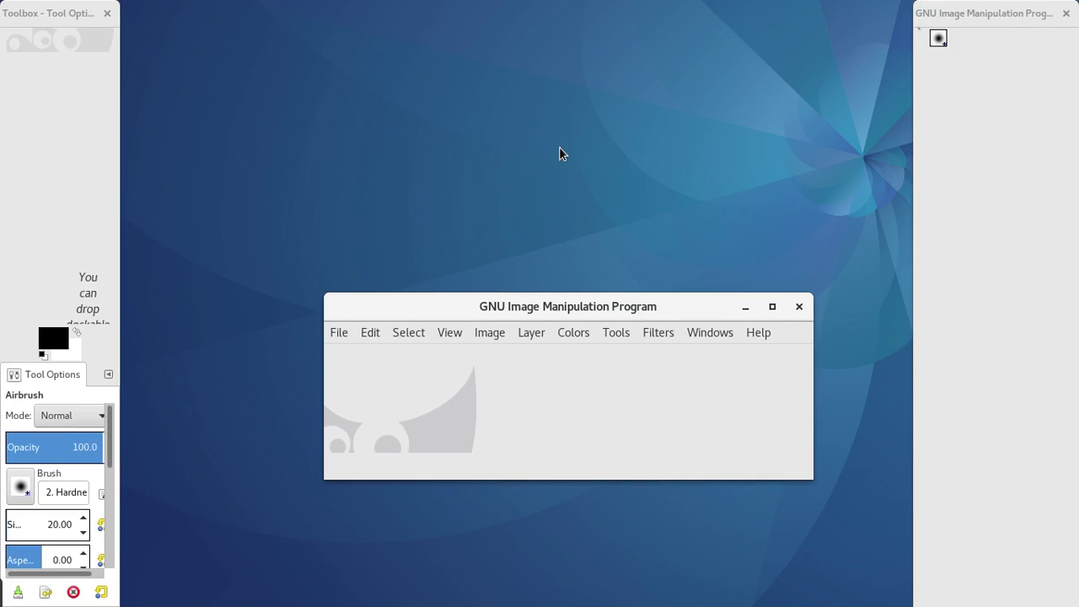
Step: Switch GIMP to Single-Window Mode and maximize its window, closing the program when done
click(718, 335)
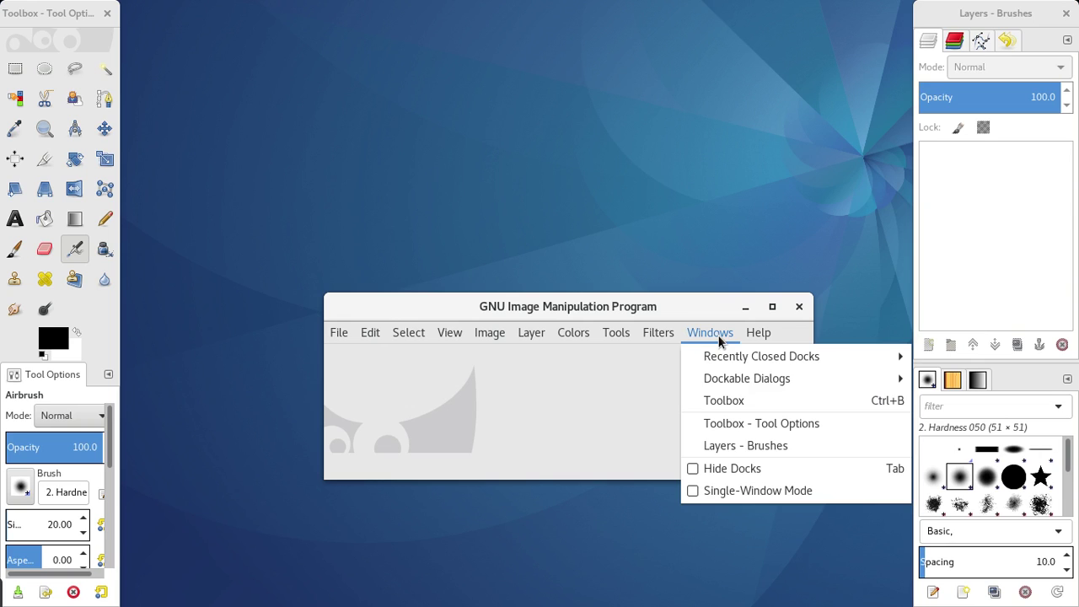
click(690, 490)
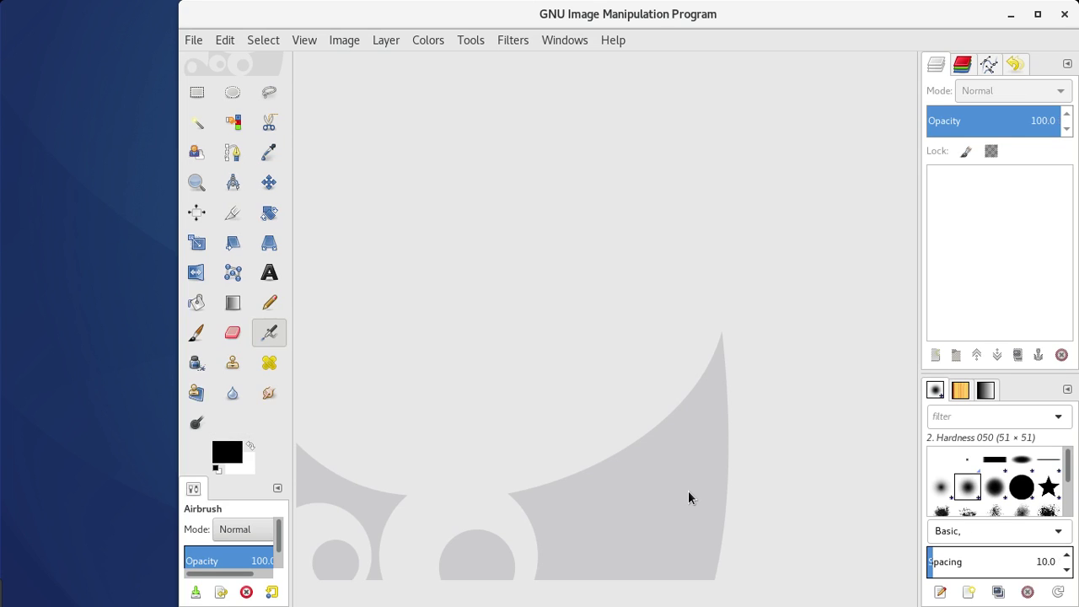
click(1038, 15)
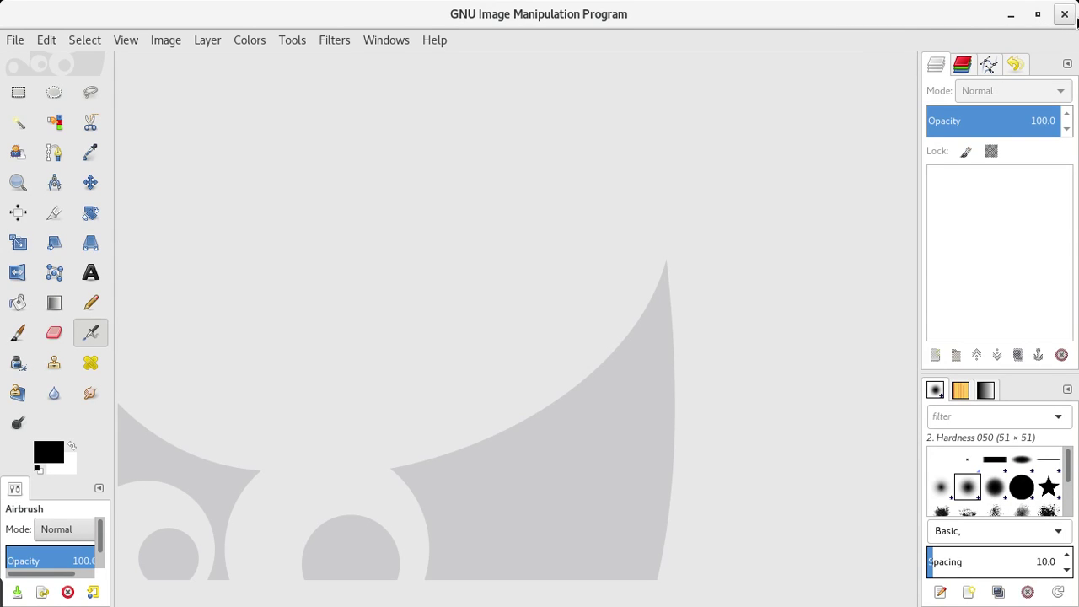
click(1064, 22)
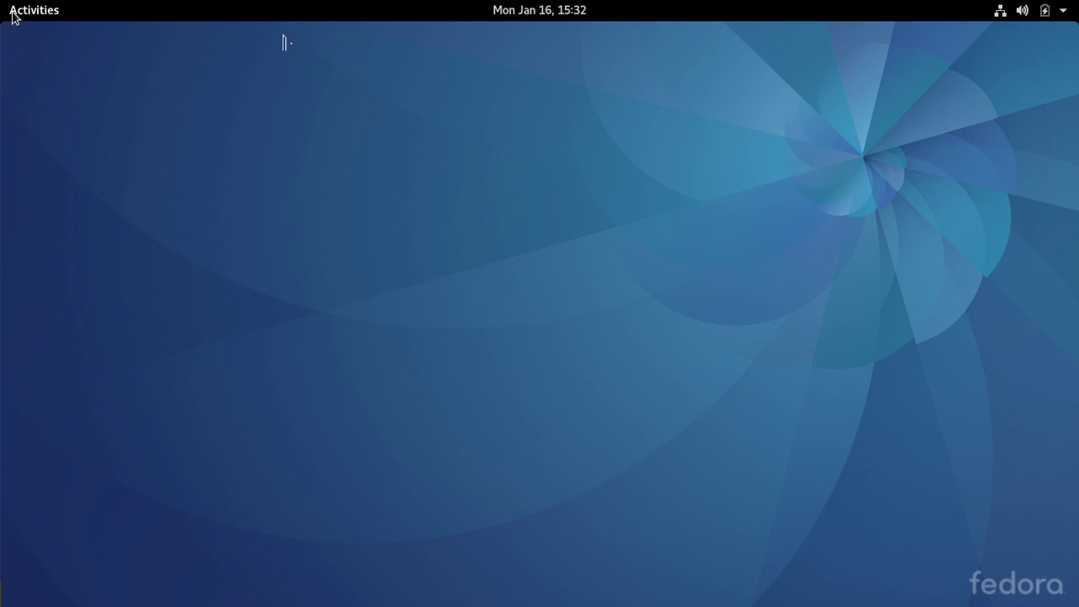
Step: Search the Activities overview for "ter" and add Terminal to the favorites
click(12, 15)
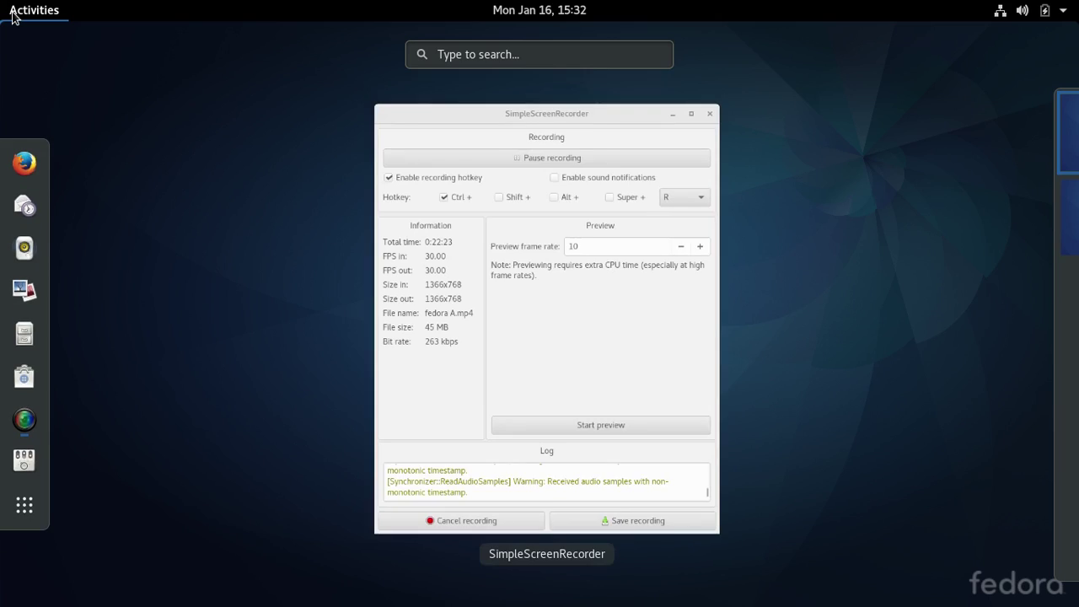
click(468, 53)
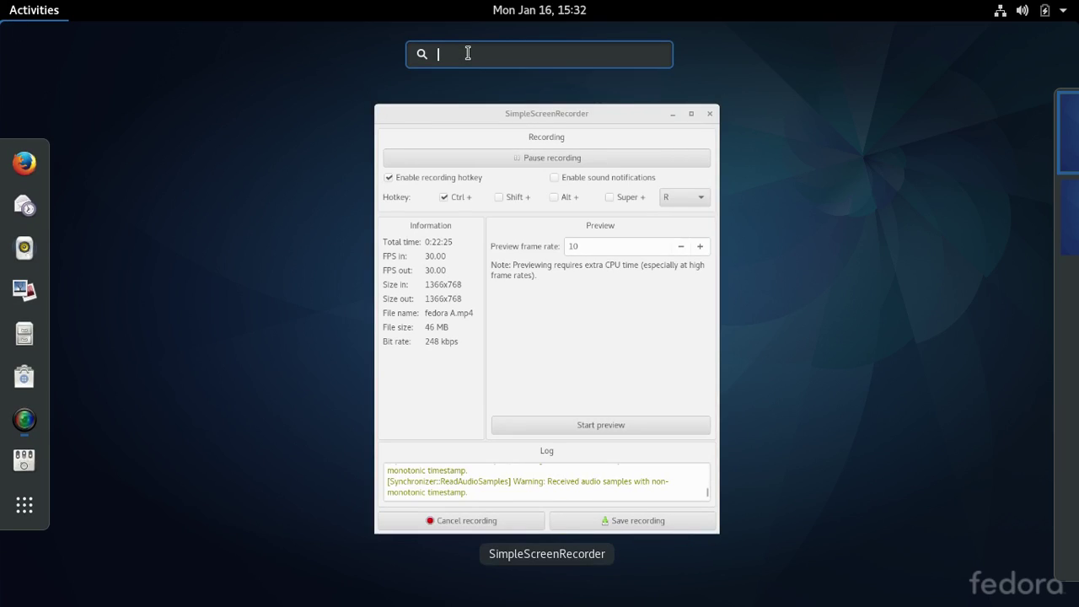
text(ter)
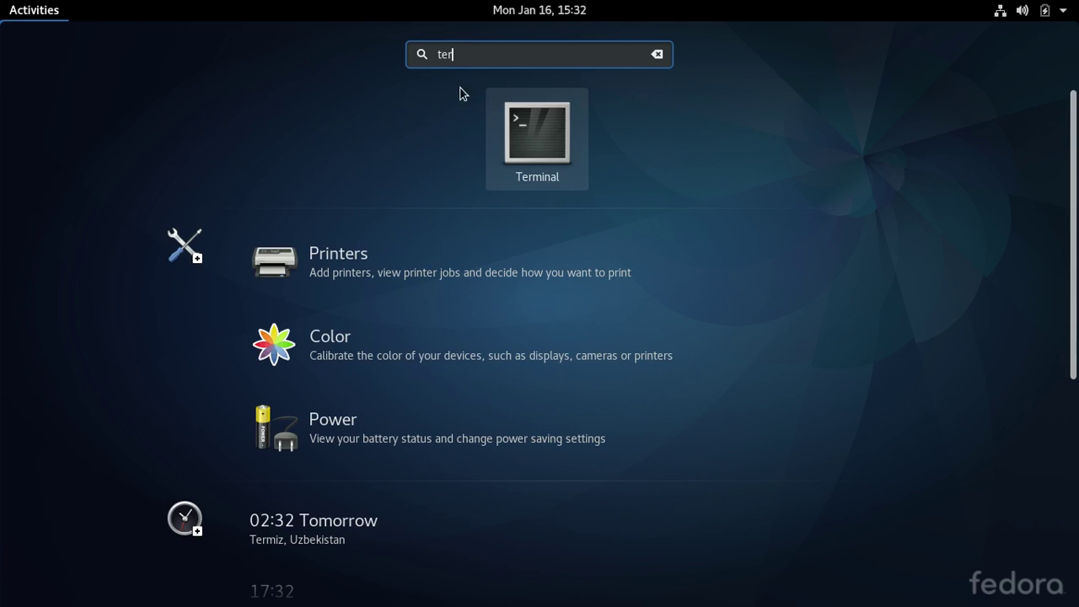
right_click(536, 128)
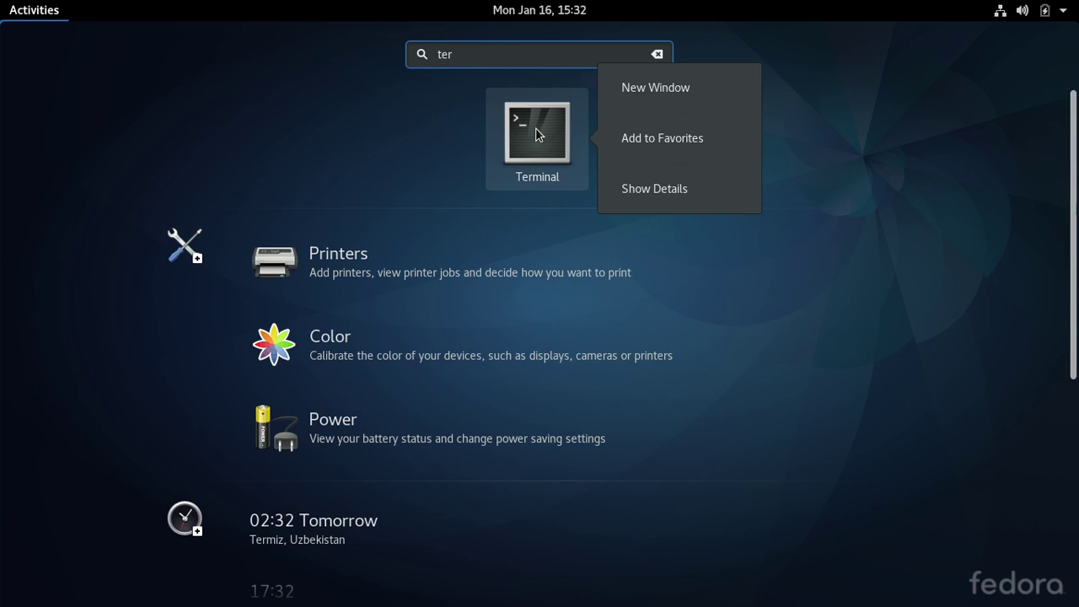
click(652, 138)
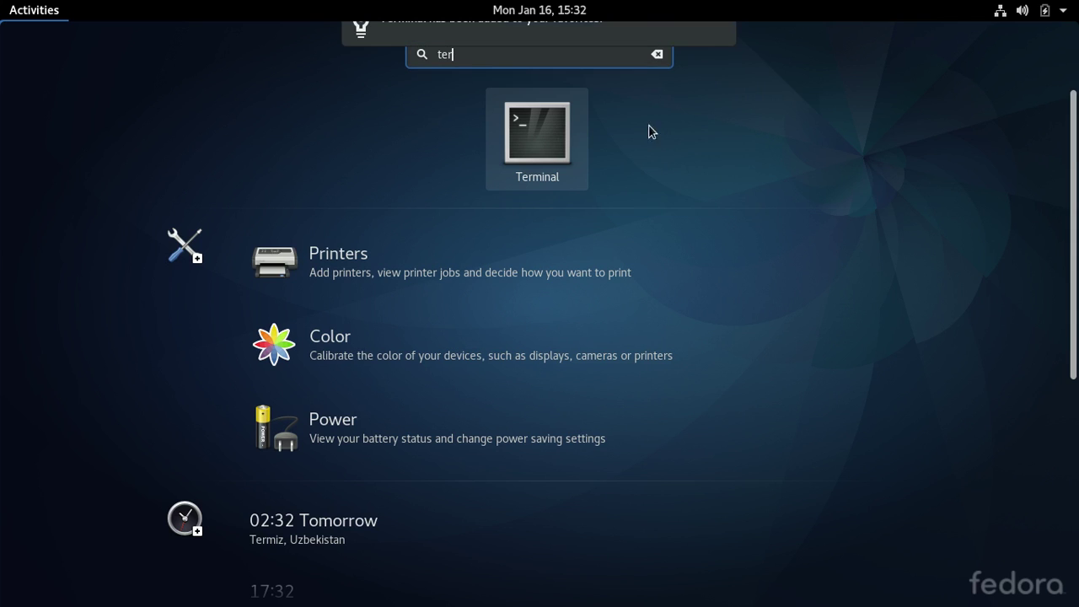
mouse_move(652, 33)
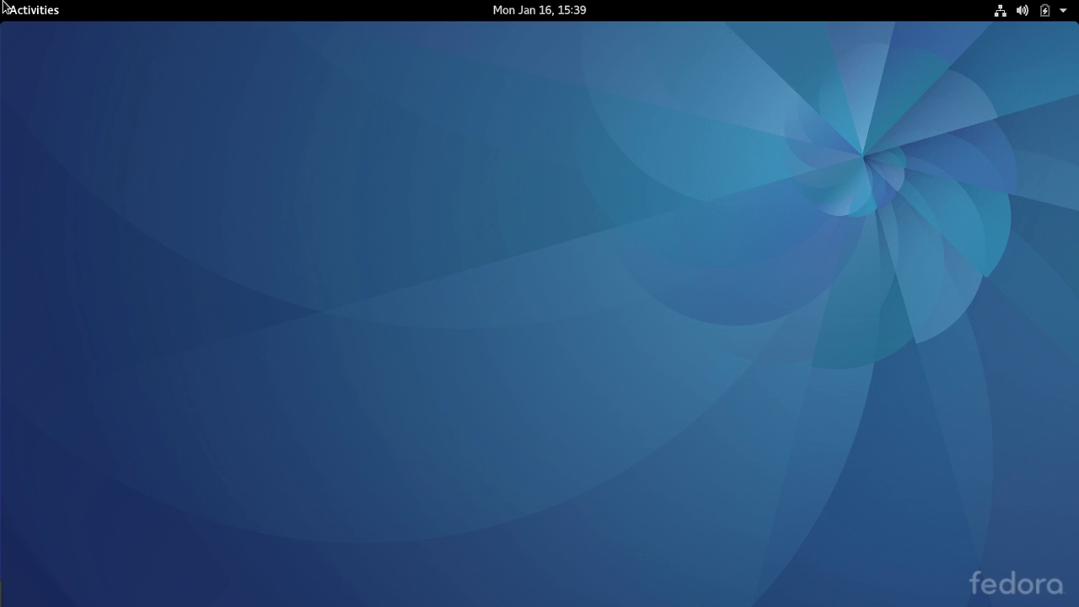
Step: Launch Yum Extender by searching for "yumex", and enlarge the package list to look through the updates
click(33, 12)
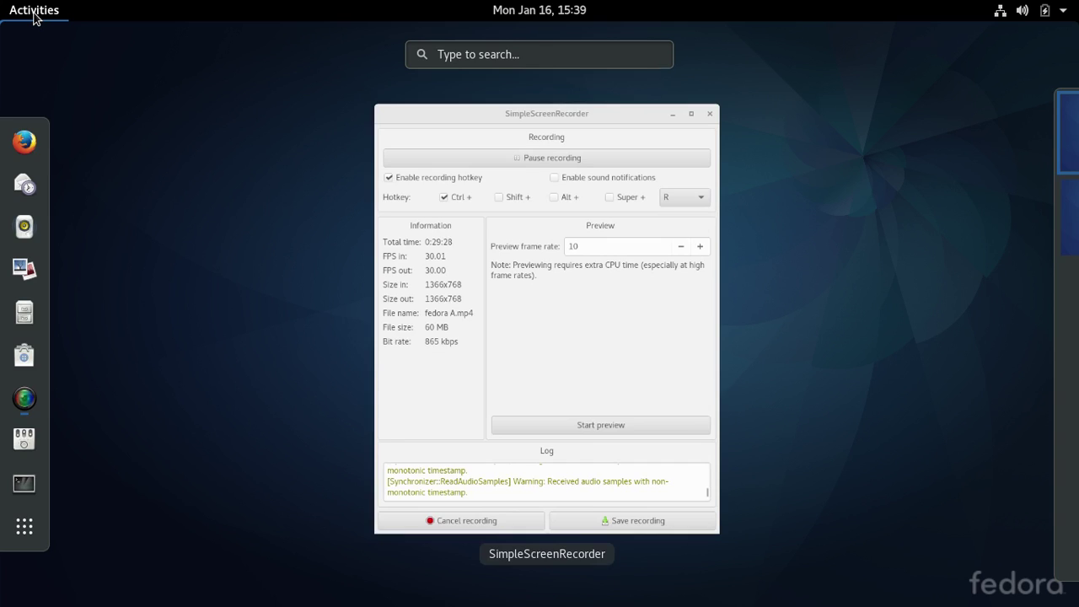
text(yume)
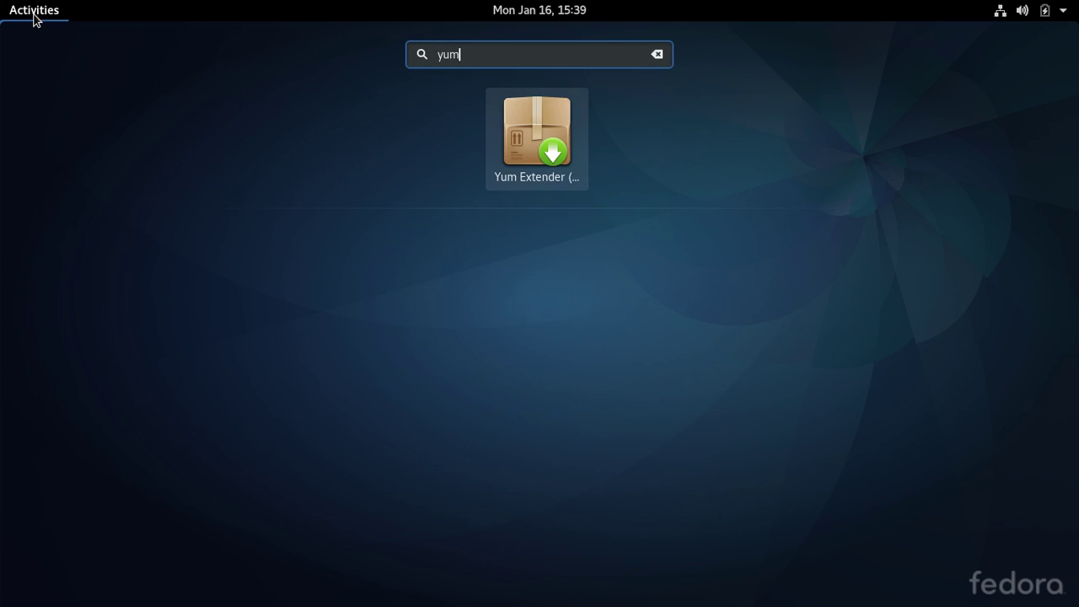
text(x)
click(508, 131)
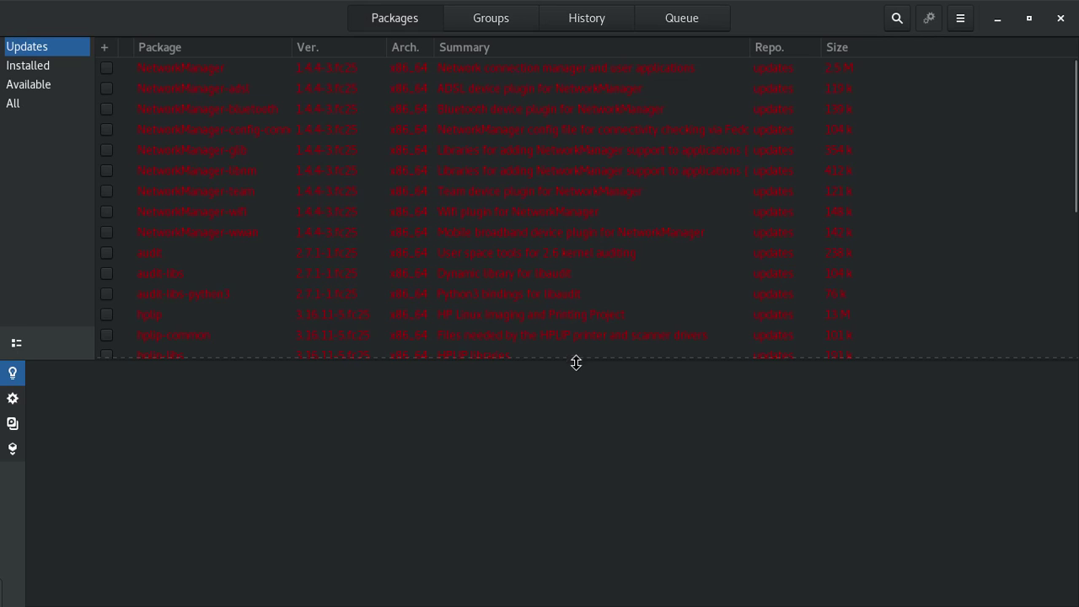
drag(577, 359, 578, 468)
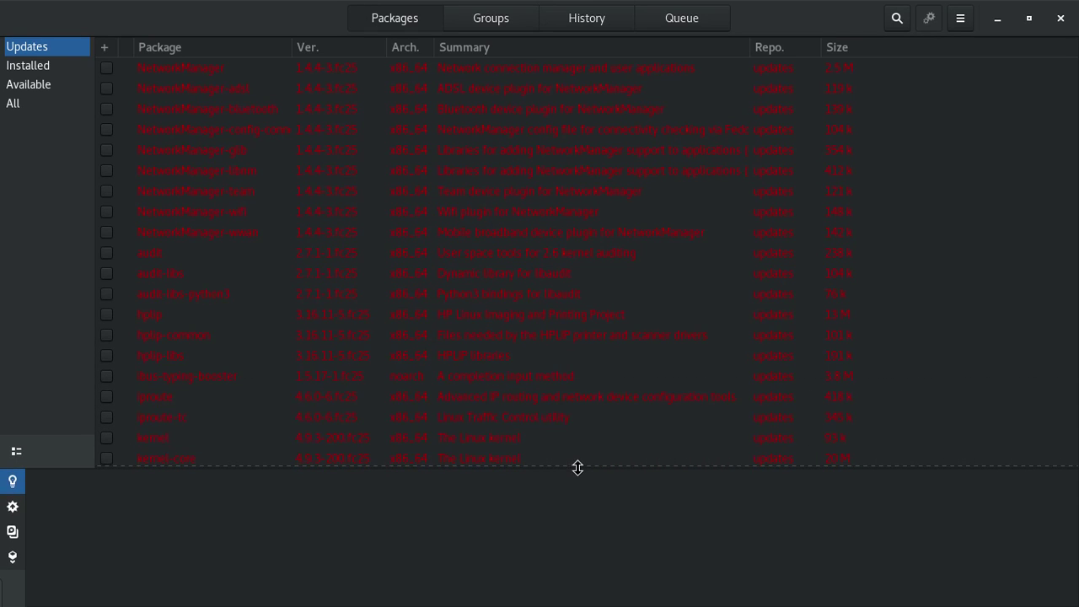
drag(1072, 181, 1043, 416)
drag(1071, 264, 1074, 126)
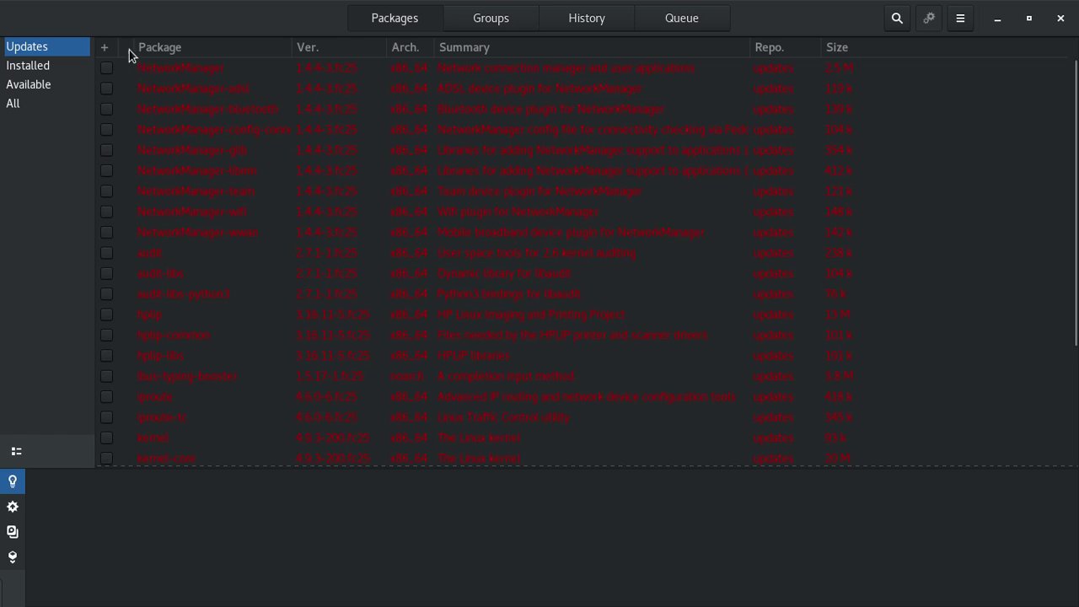
Step: Select all listed updates and apply them, confirming the package actions and authenticating with the account password
click(107, 48)
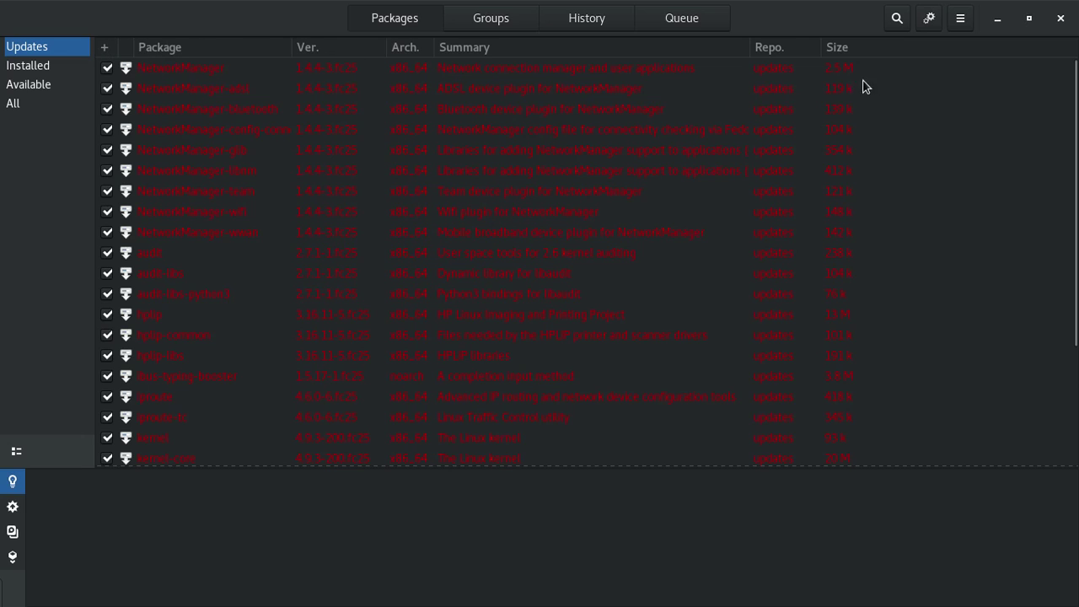
click(930, 19)
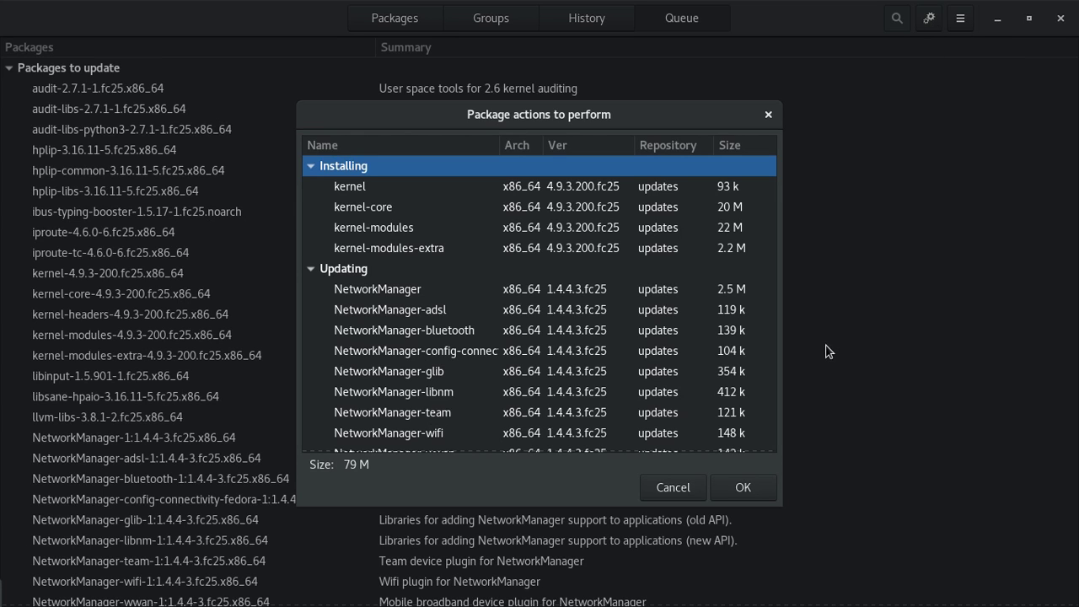
click(757, 494)
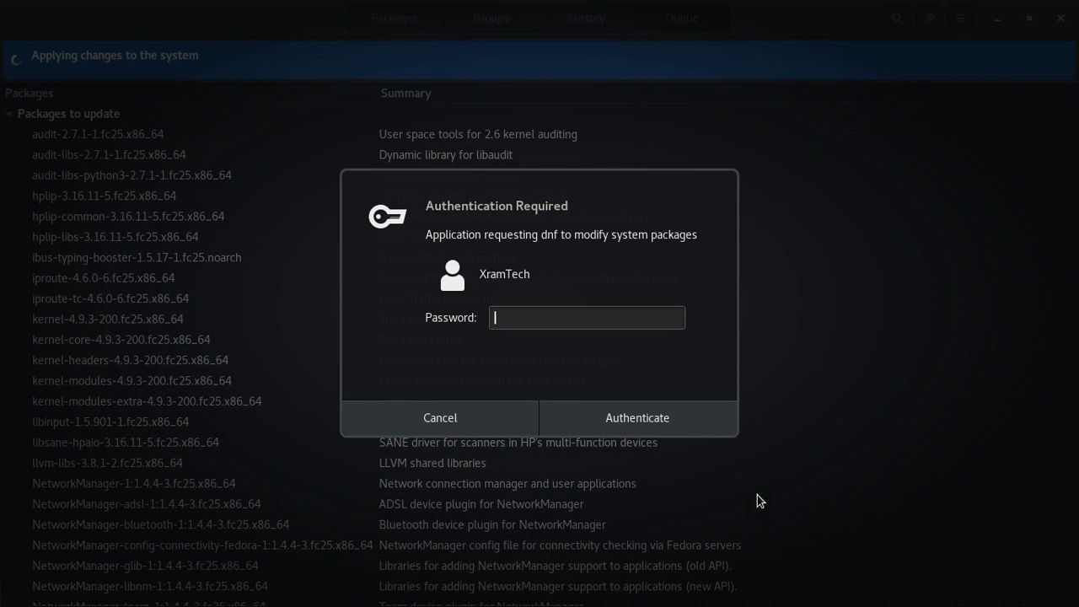
text(********)
click(672, 416)
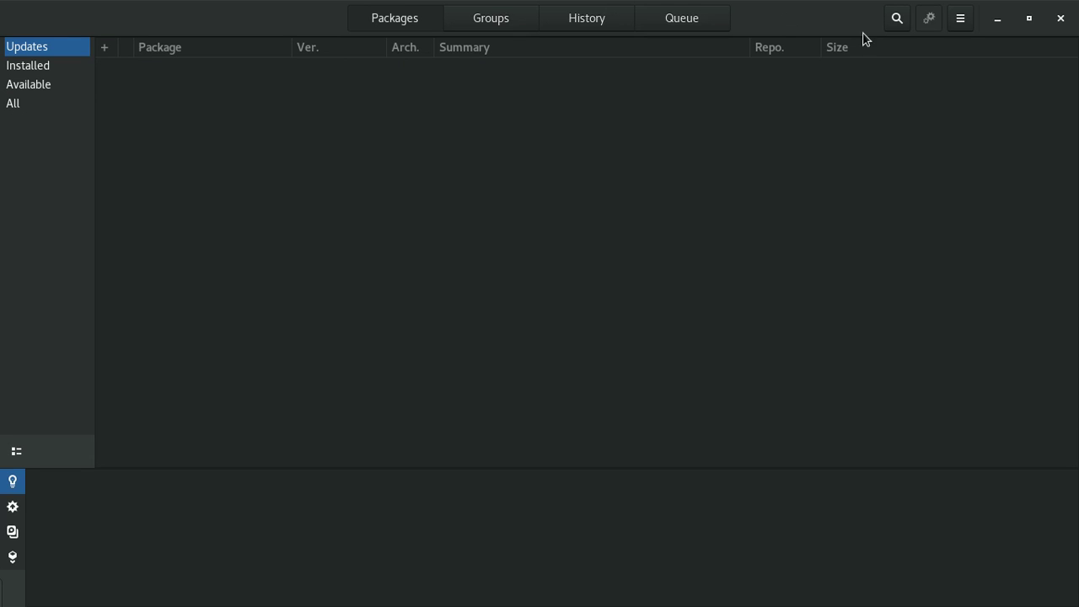
Step: Show the package search field and search for "musesore"
click(905, 25)
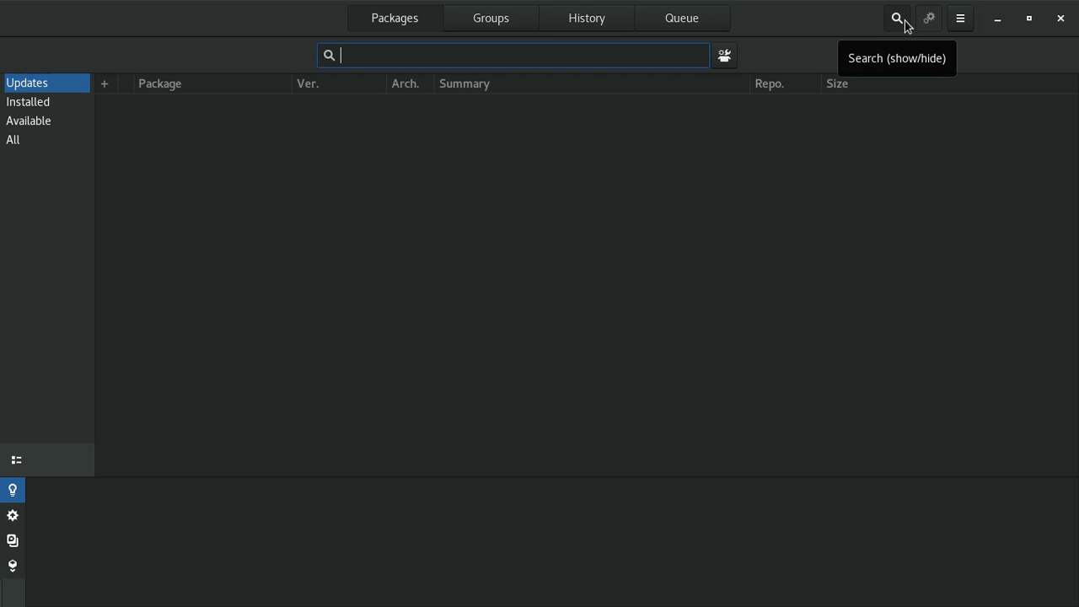
text(mu)
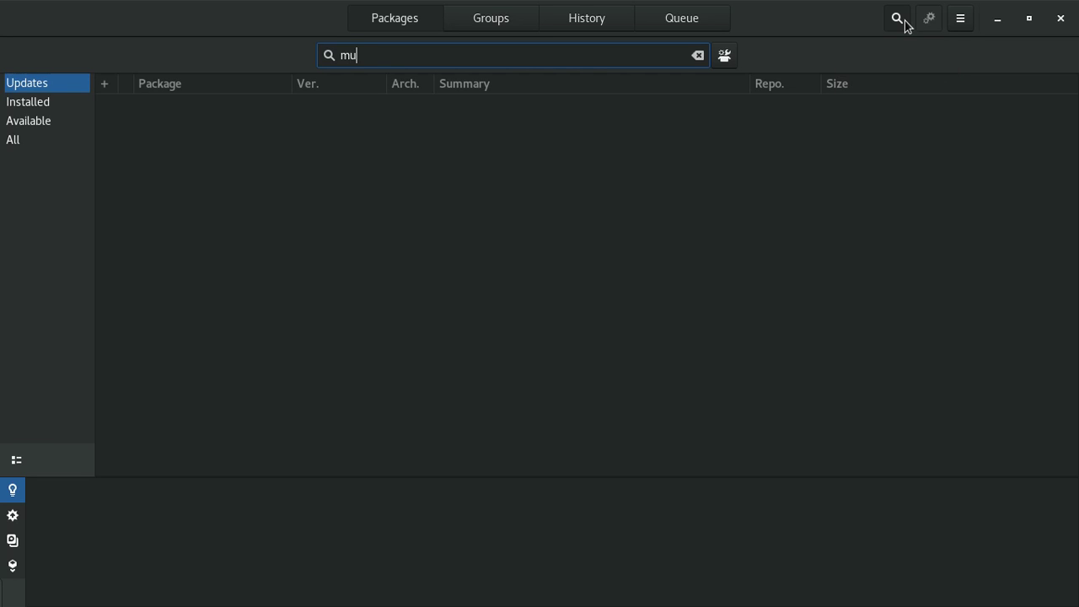
text(sesore)
key(Return)
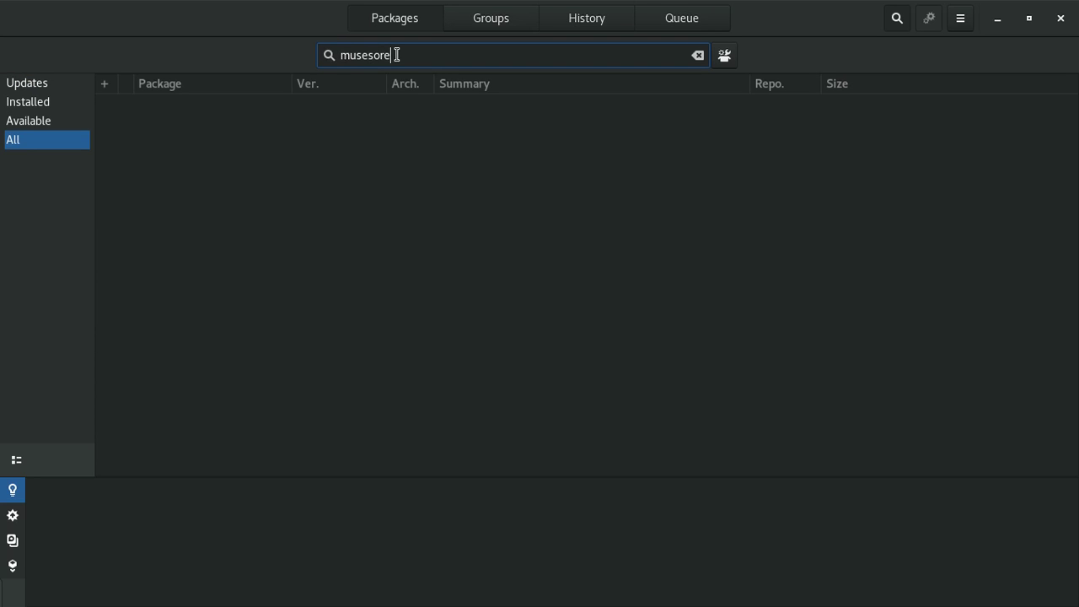
Step: Correct the package search term to "musescore"
drag(397, 54, 309, 41)
text(musescire)
key(BackSpace)
key(BackSpace)
key(BackSpace)
text(ore)
Step: Replace the search term with "mscore" and run the package search
key(shift+Left)
key(shift+Left)
key(shift+Left)
key(shift+Home)
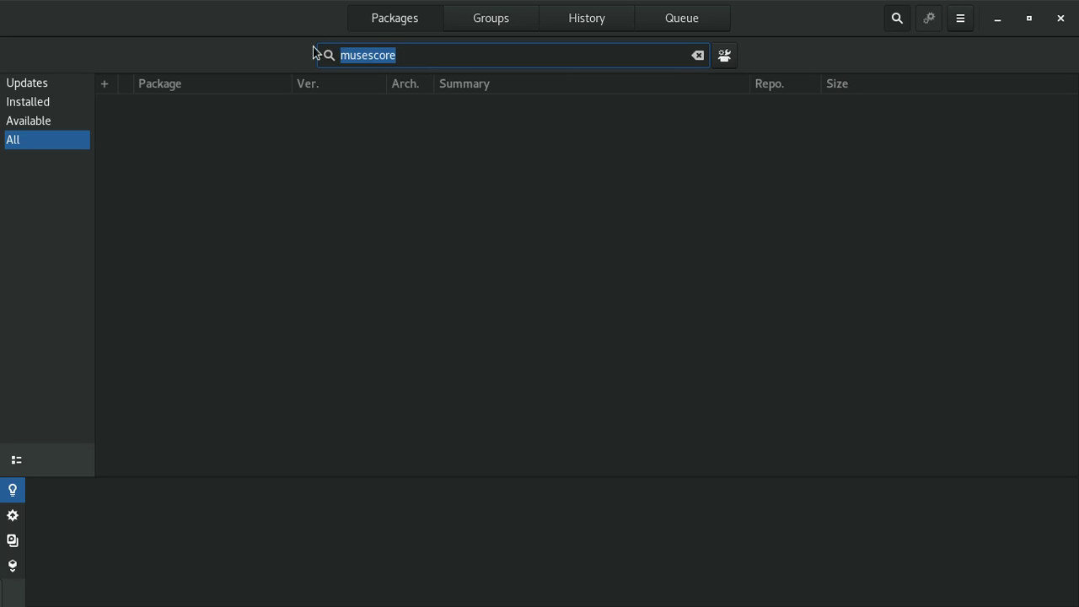
text(mscore)
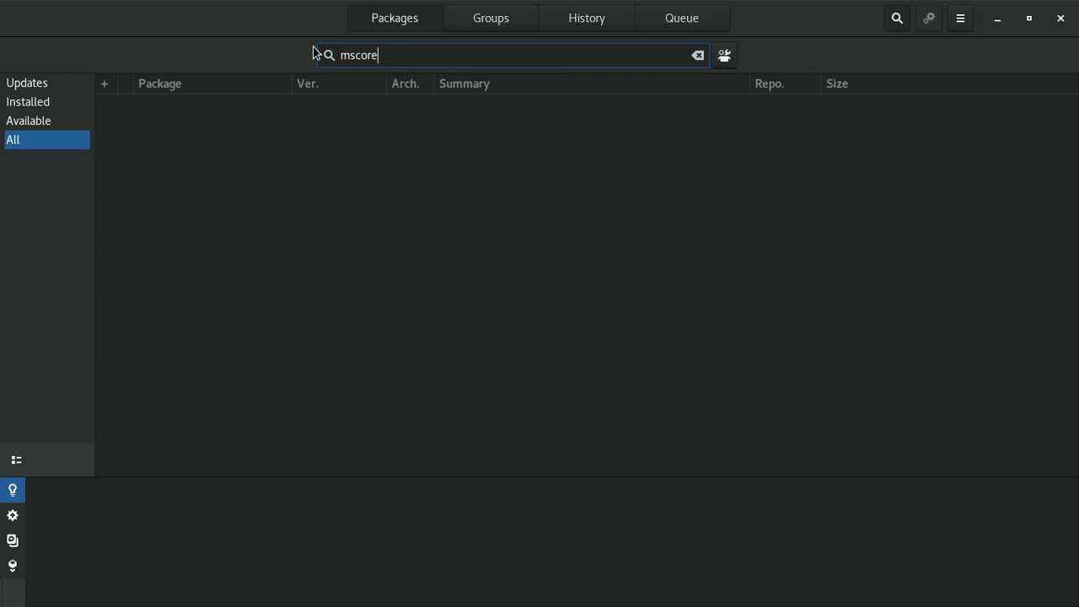
key(Return)
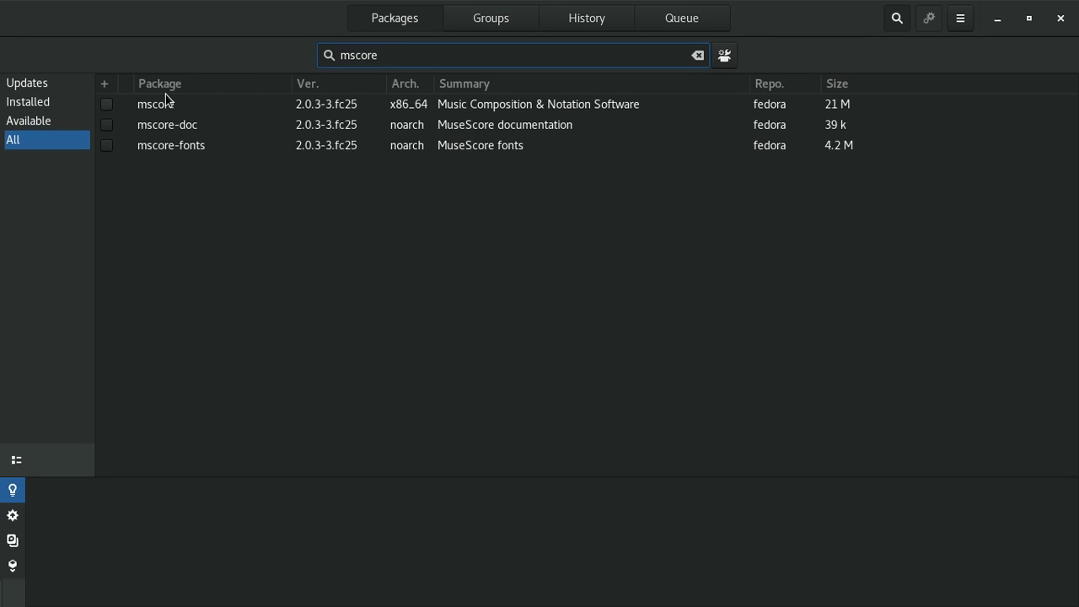
Step: Mark the mscore and mscore-fonts packages and install them, accepting the listed package actions
click(107, 105)
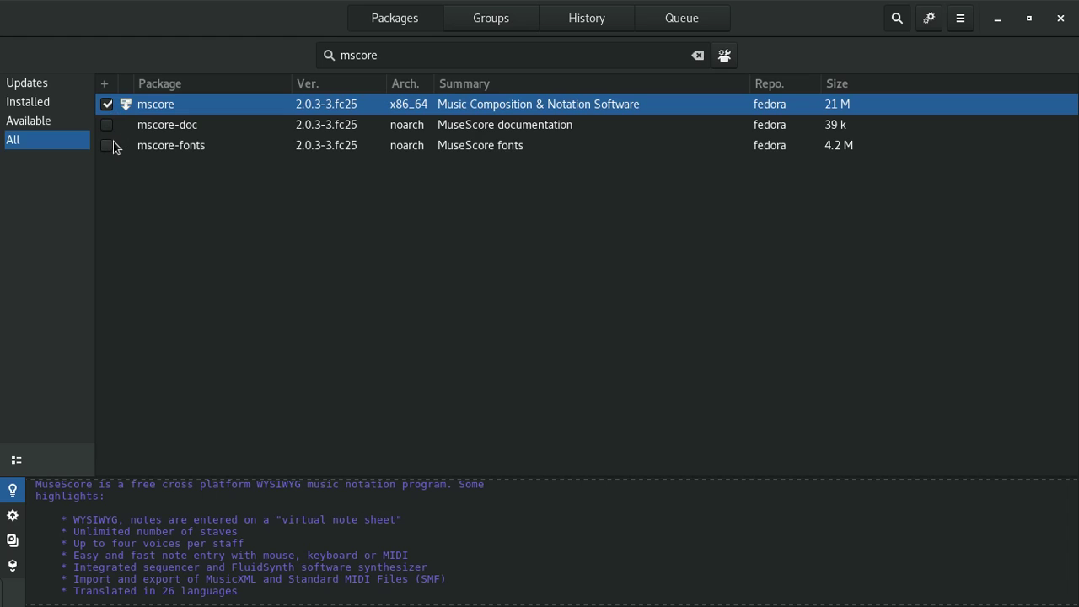
click(107, 146)
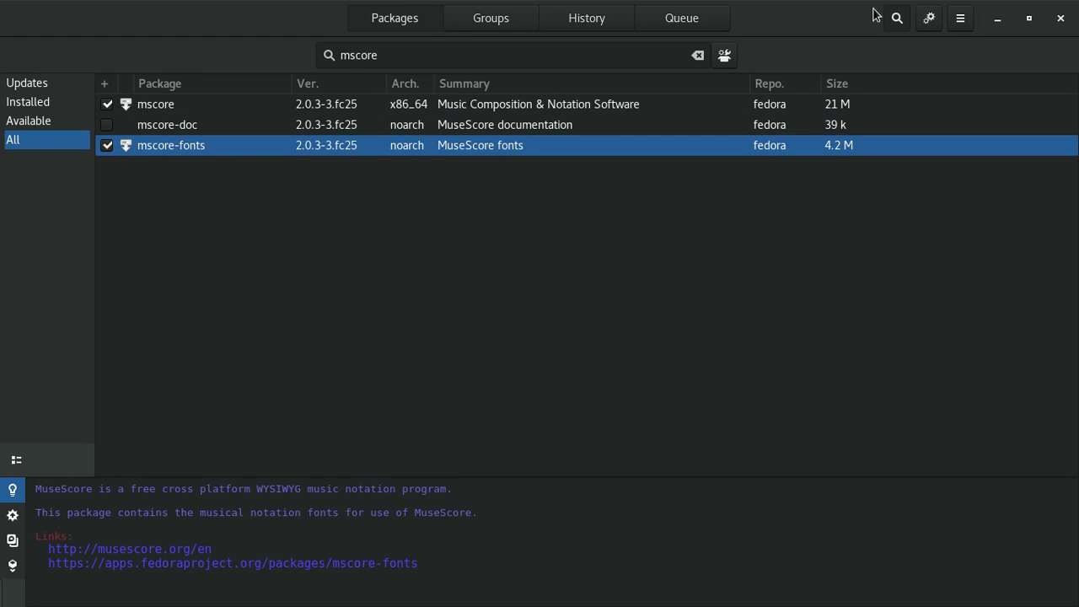
click(929, 19)
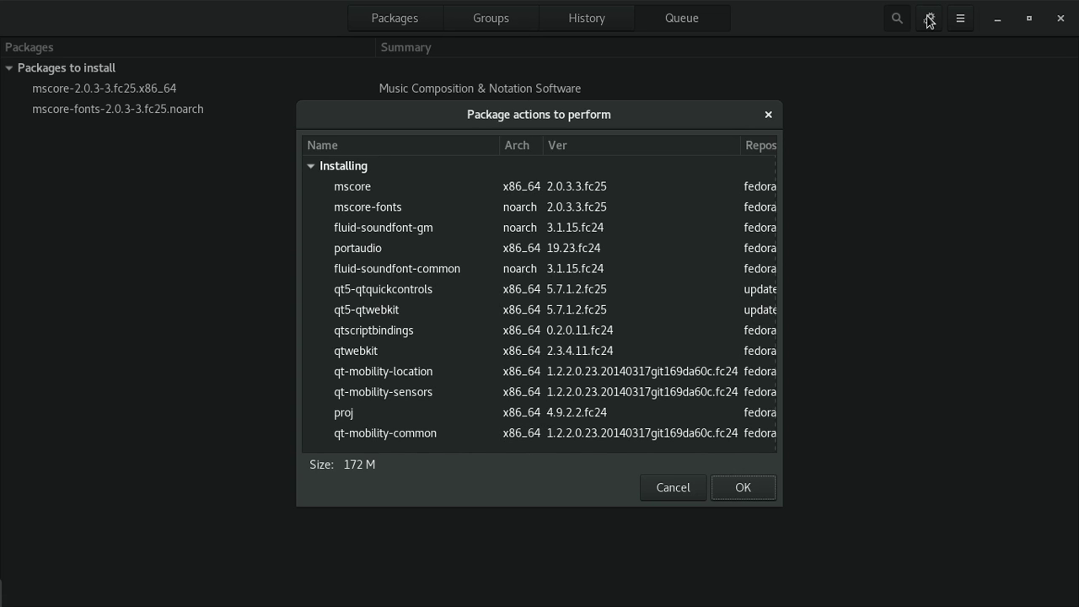
click(743, 487)
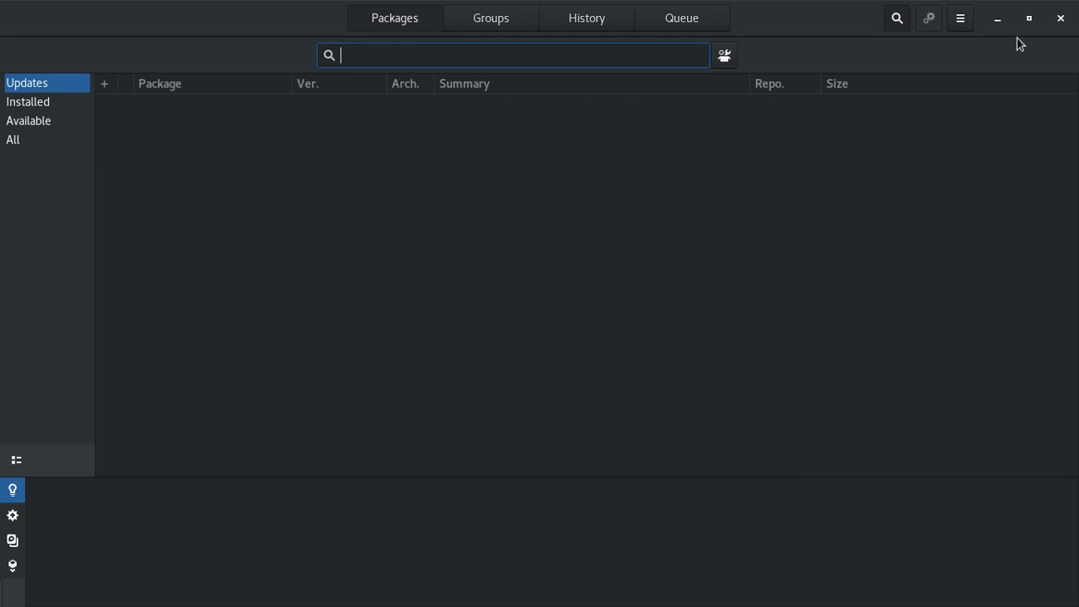
Step: Close the package manager, search the installed applications for "mus", and launch MuseScore 2
click(1060, 18)
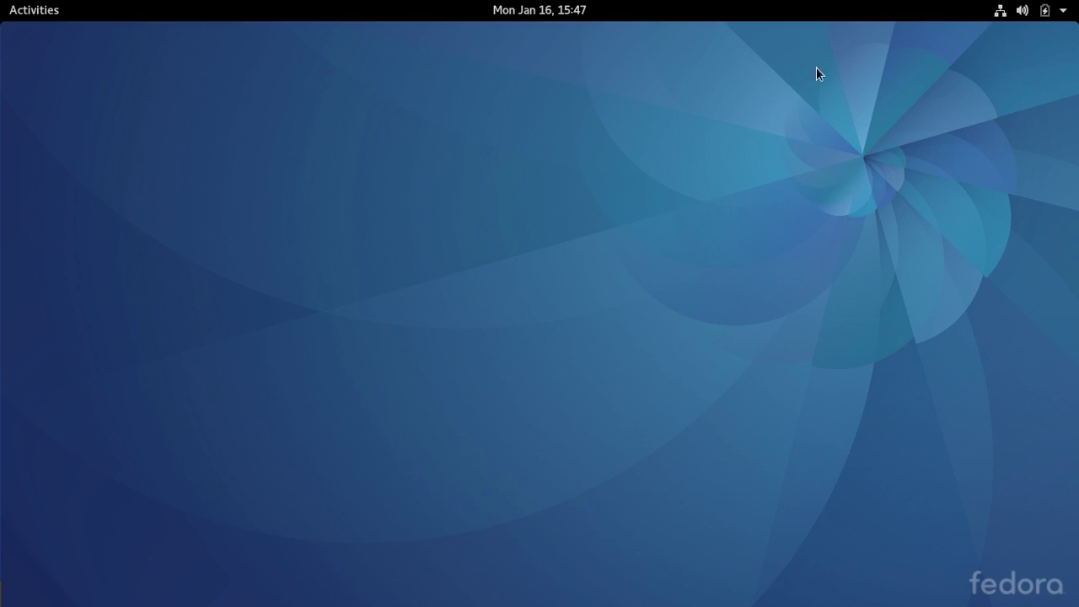
click(12, 14)
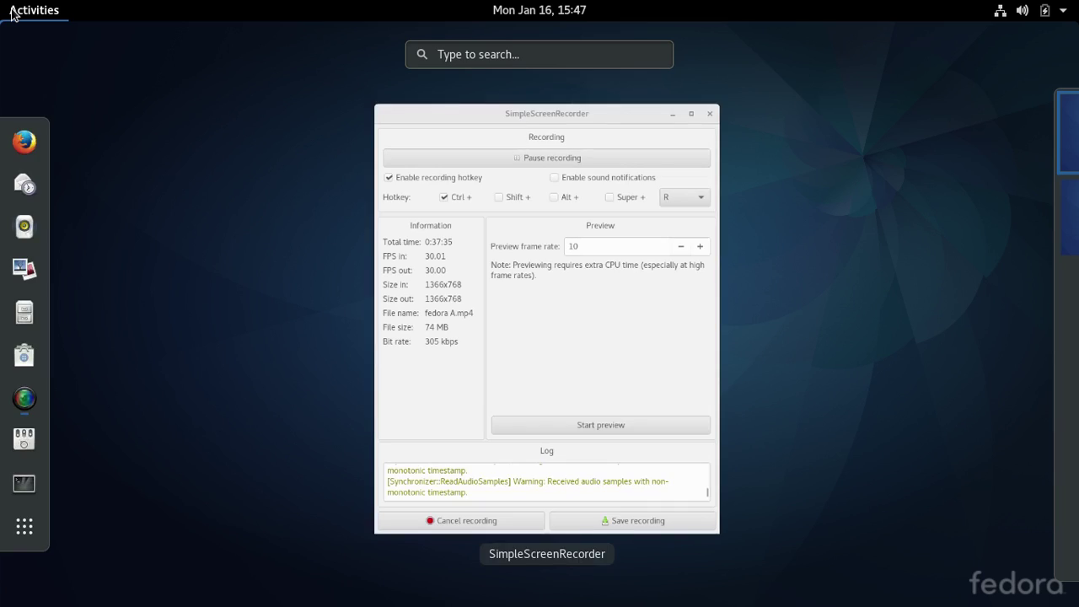
text(mus)
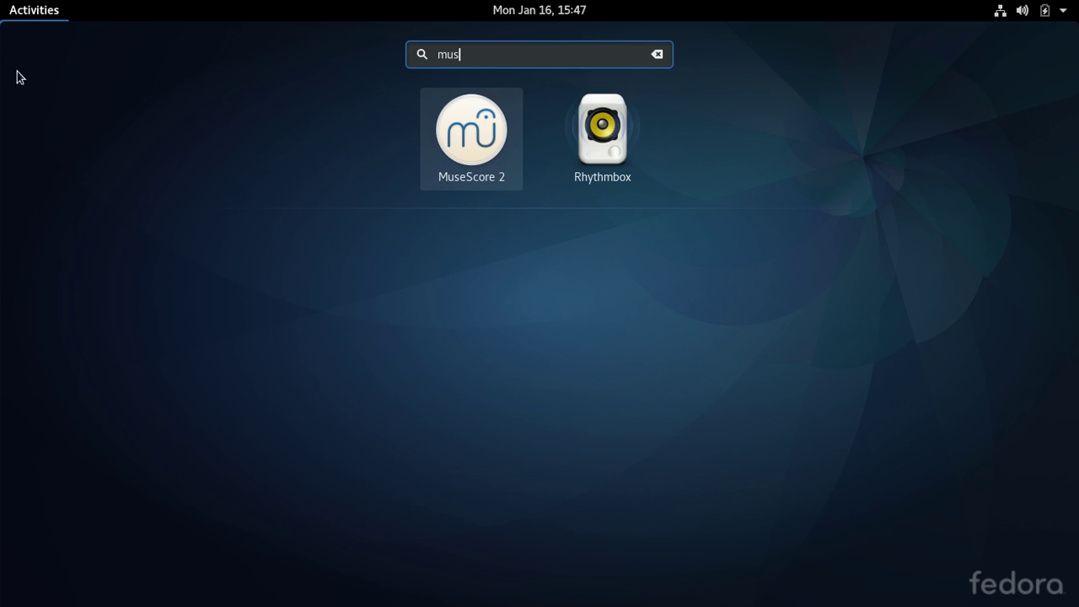
click(465, 138)
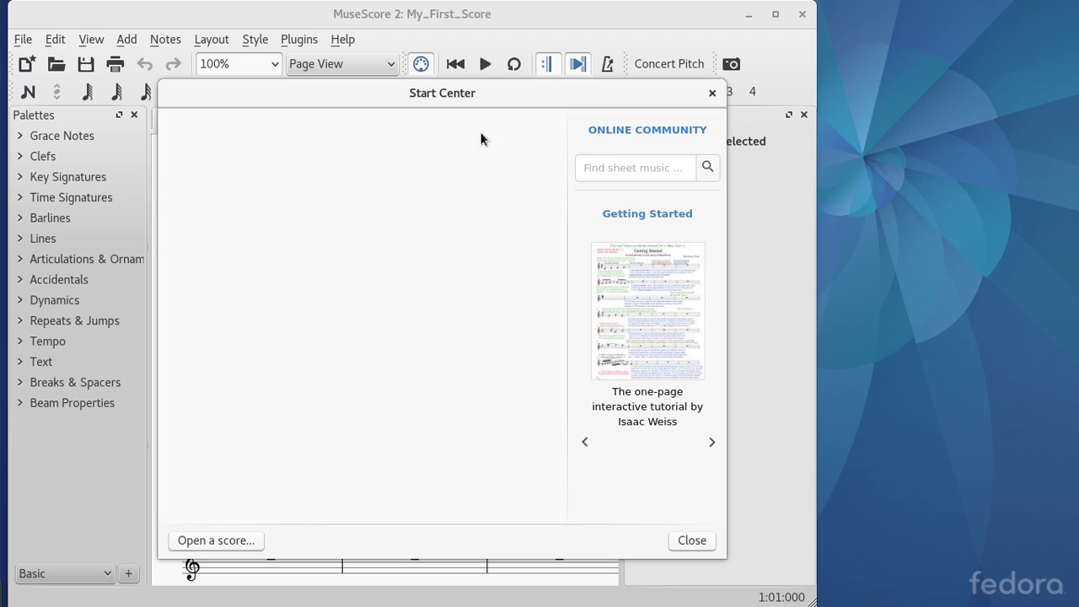
Step: Dismiss the Start Center, view My_First_Score in a maximized window, and close MuseScore
click(709, 95)
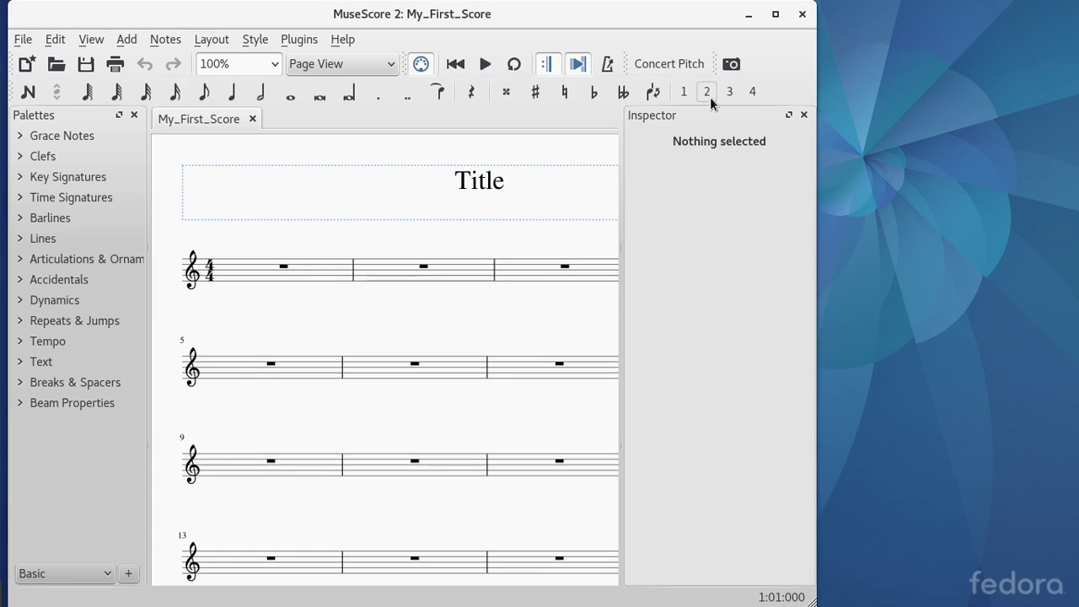
click(775, 15)
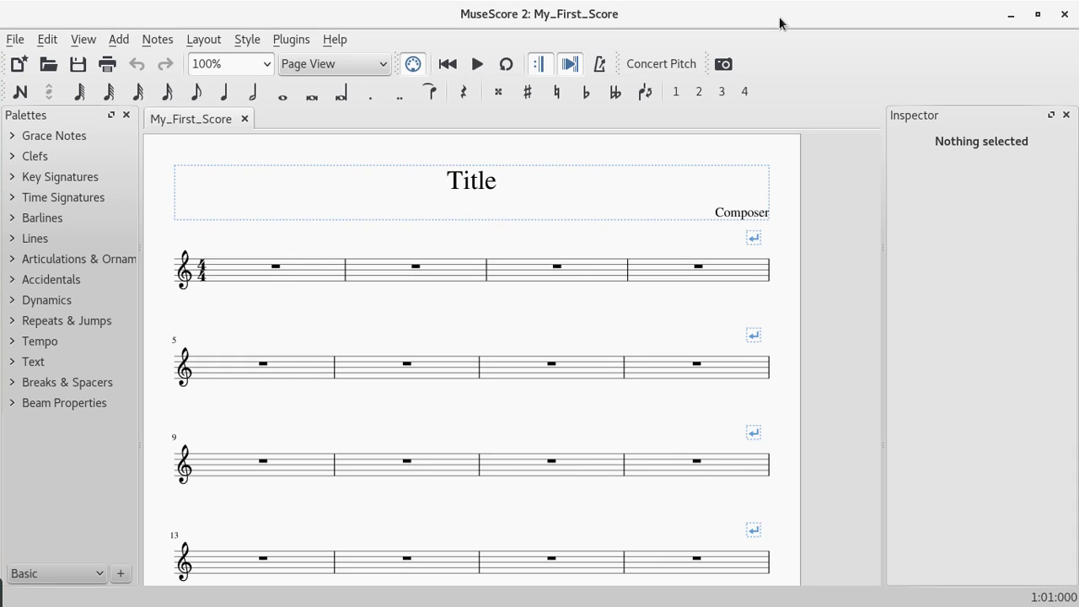
click(1063, 16)
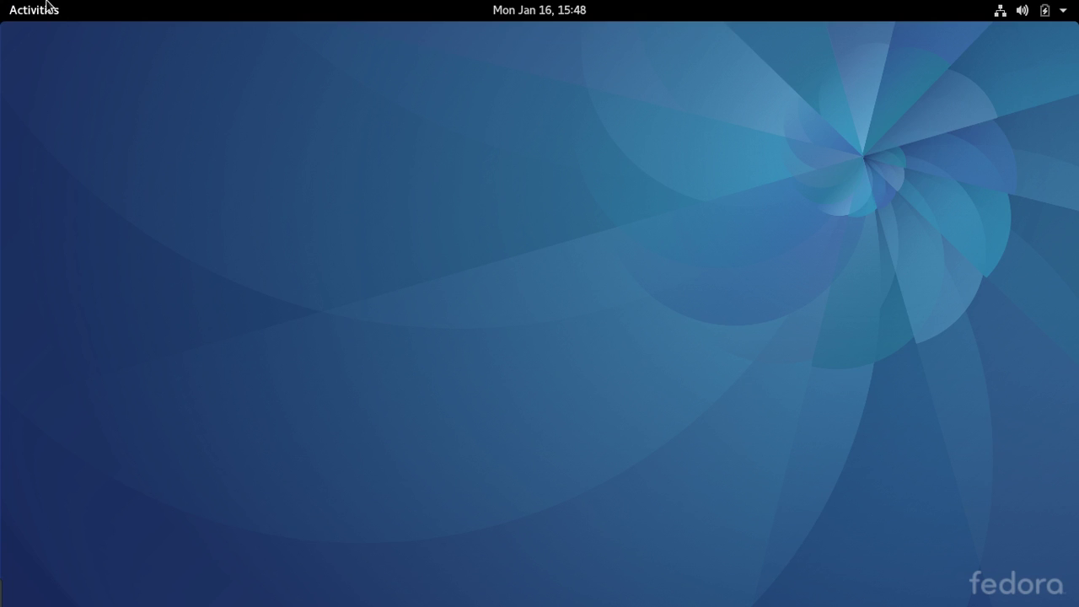
Step: Clear all notifications from the notification list and close the calendar popup
click(573, 12)
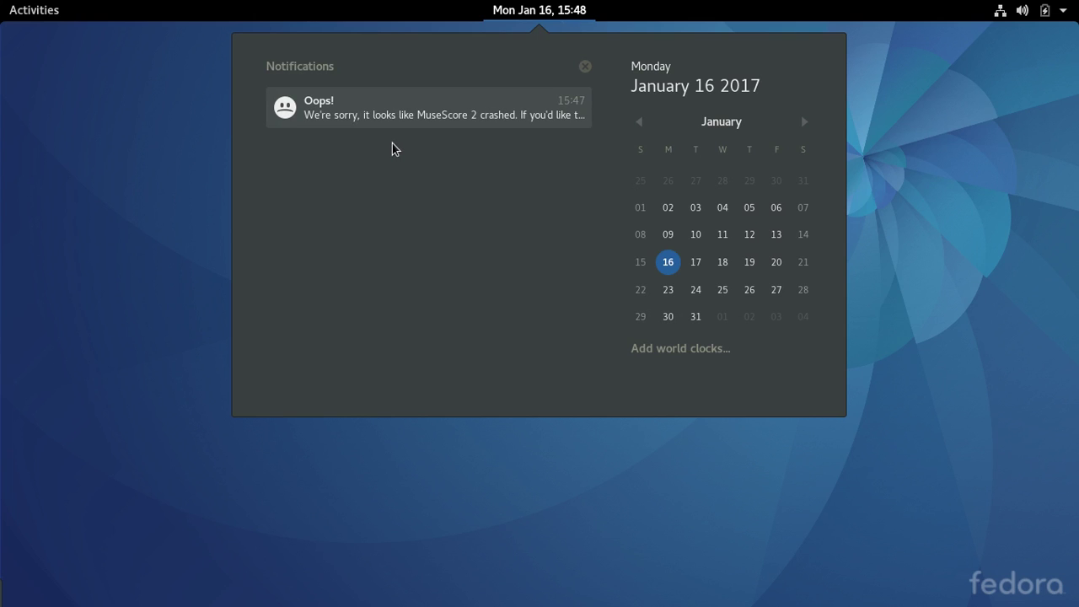
click(584, 66)
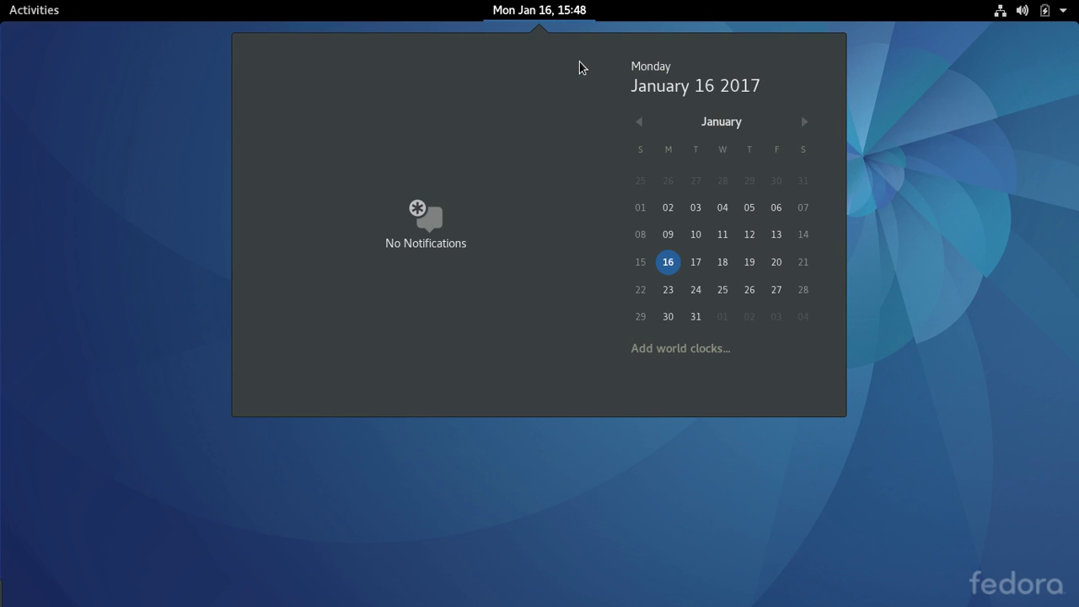
click(555, 23)
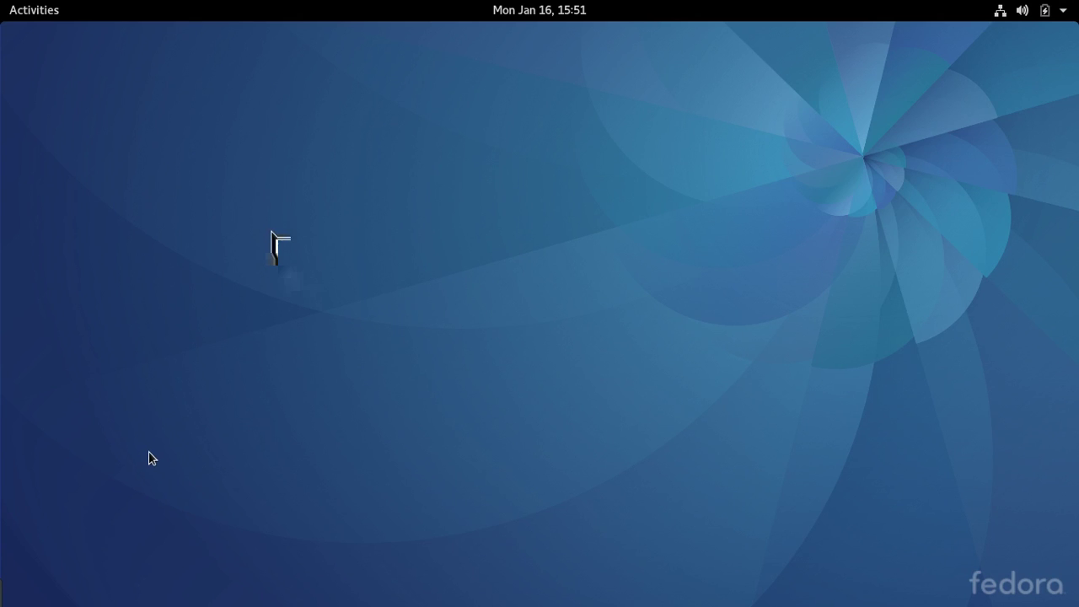
Step: Look through both pages of installed applications and the contents of the Utilities folder, and return to the desktop
click(52, 12)
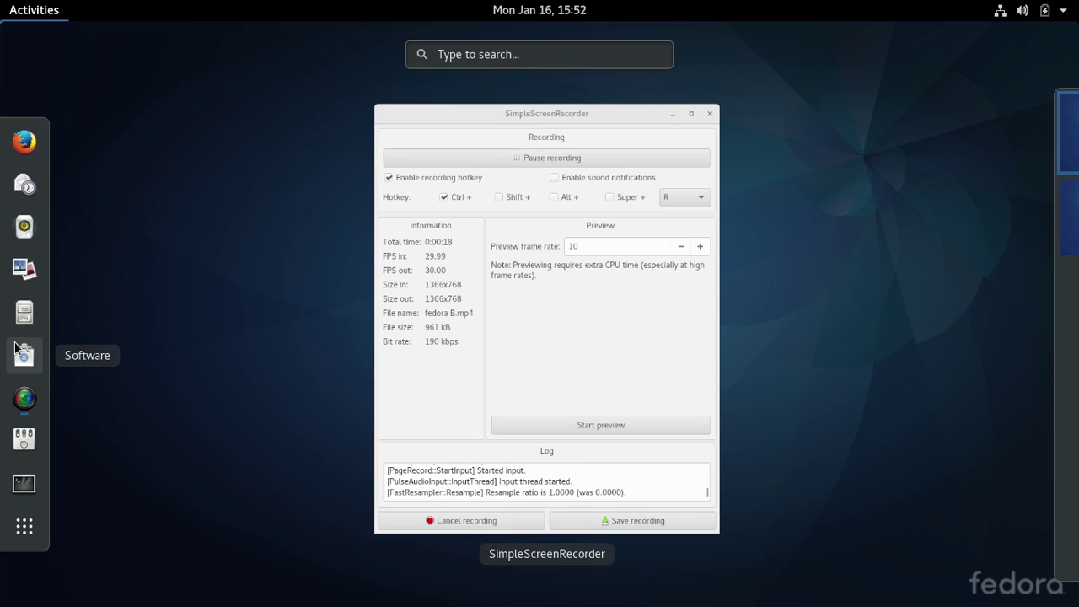
click(26, 532)
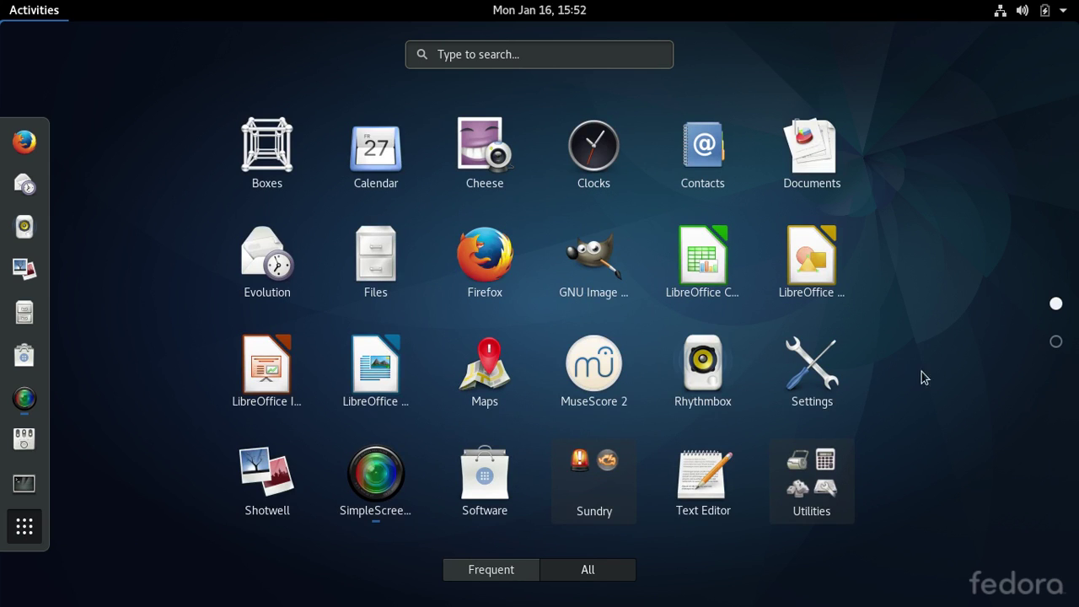
click(1055, 346)
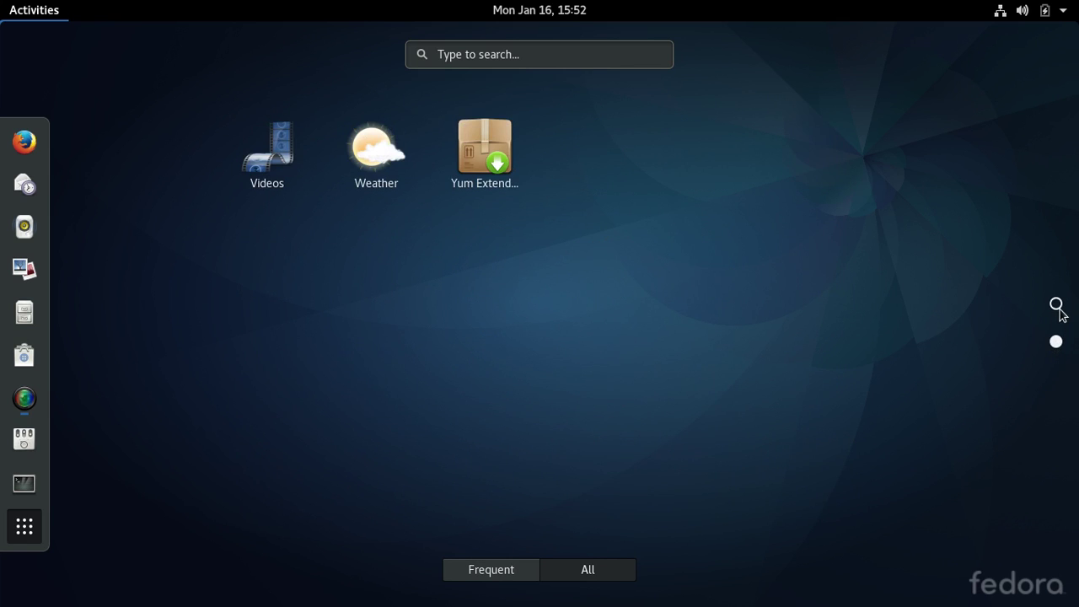
click(1058, 307)
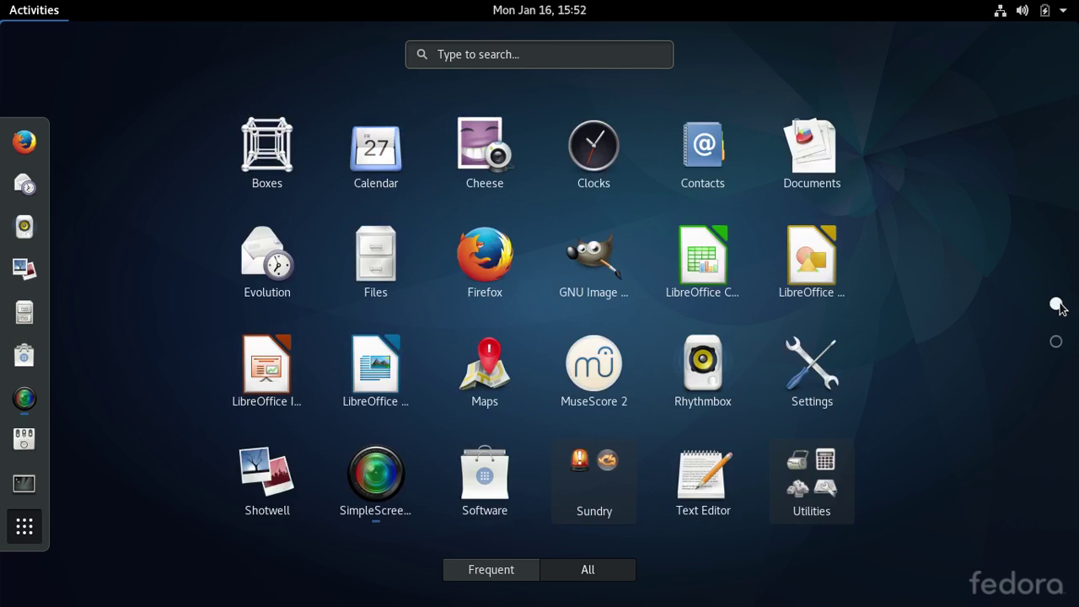
click(813, 470)
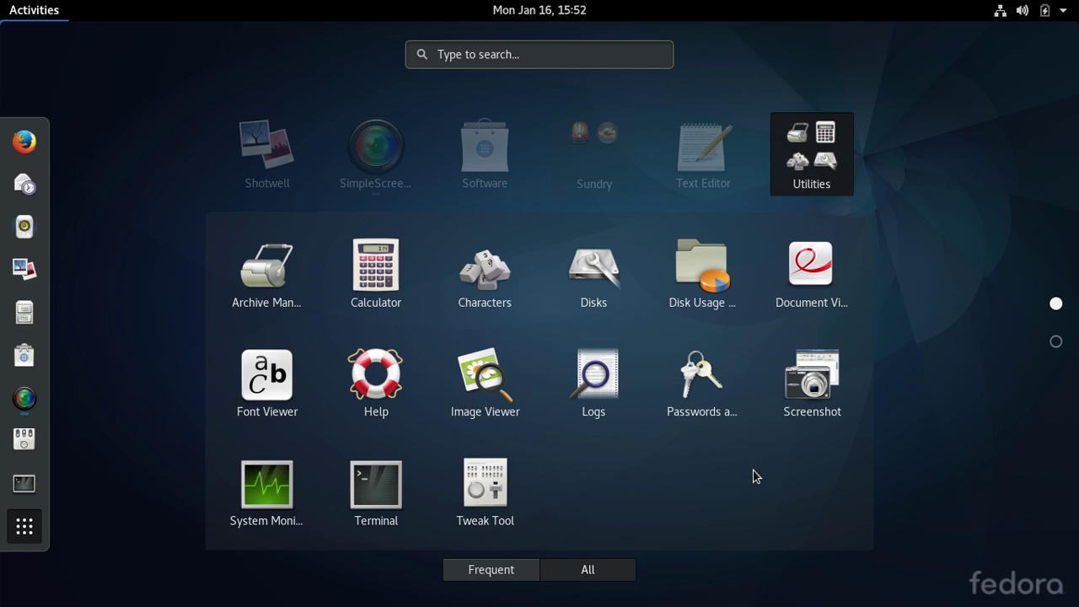
click(34, 14)
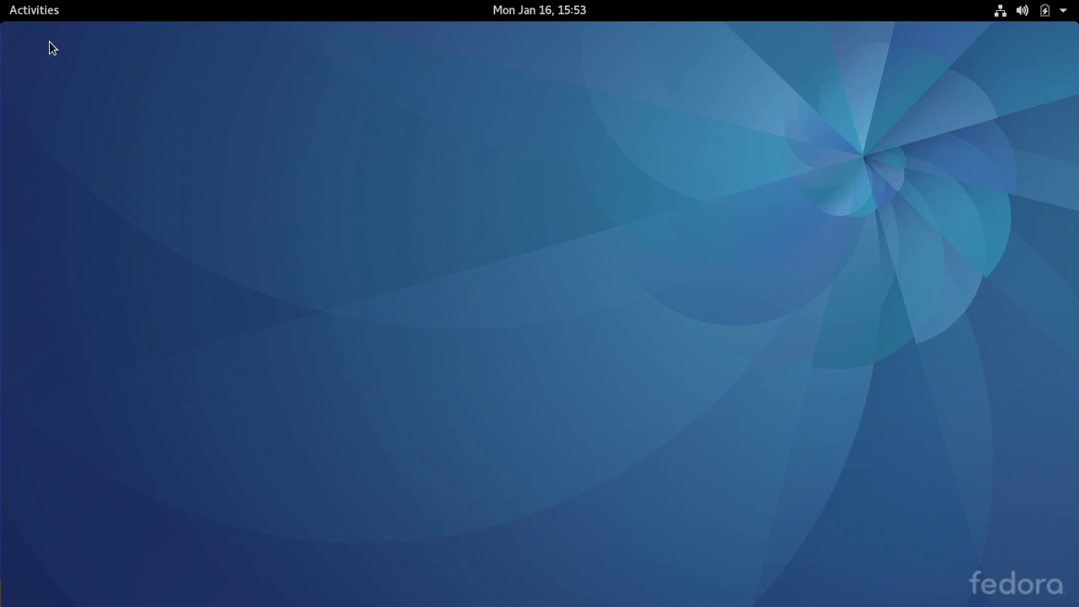
Step: Search the installed applications for "gedit" and launch the Text Editor
click(40, 17)
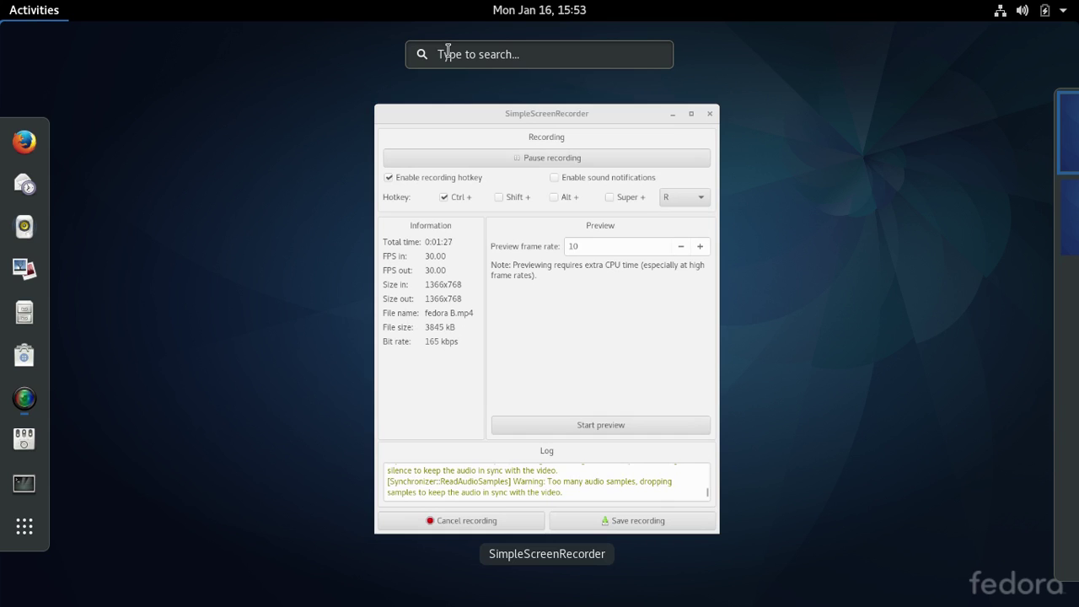
text(ged)
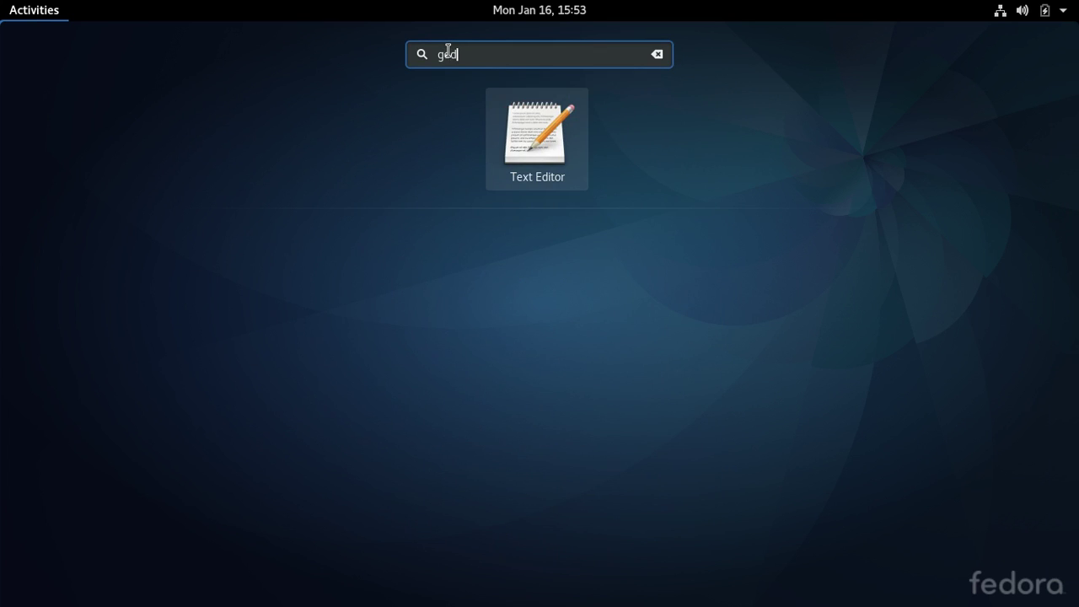
text(it)
click(535, 135)
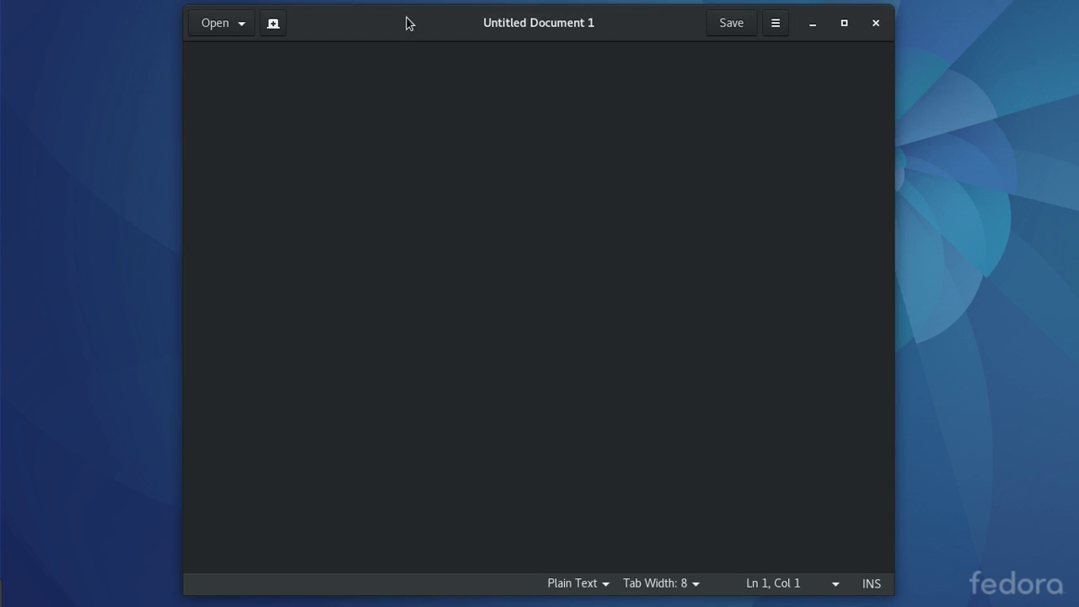
Step: Tile the Text Editor window to the left half of the screen and restore it to a floating window
drag(407, 26, 0, 121)
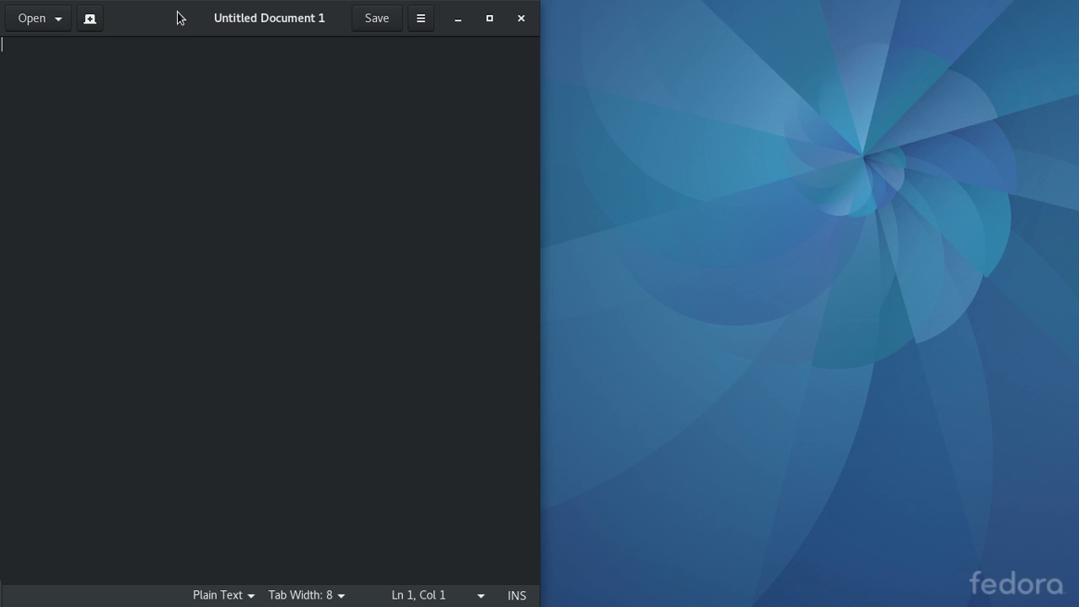
drag(188, 21, 364, 86)
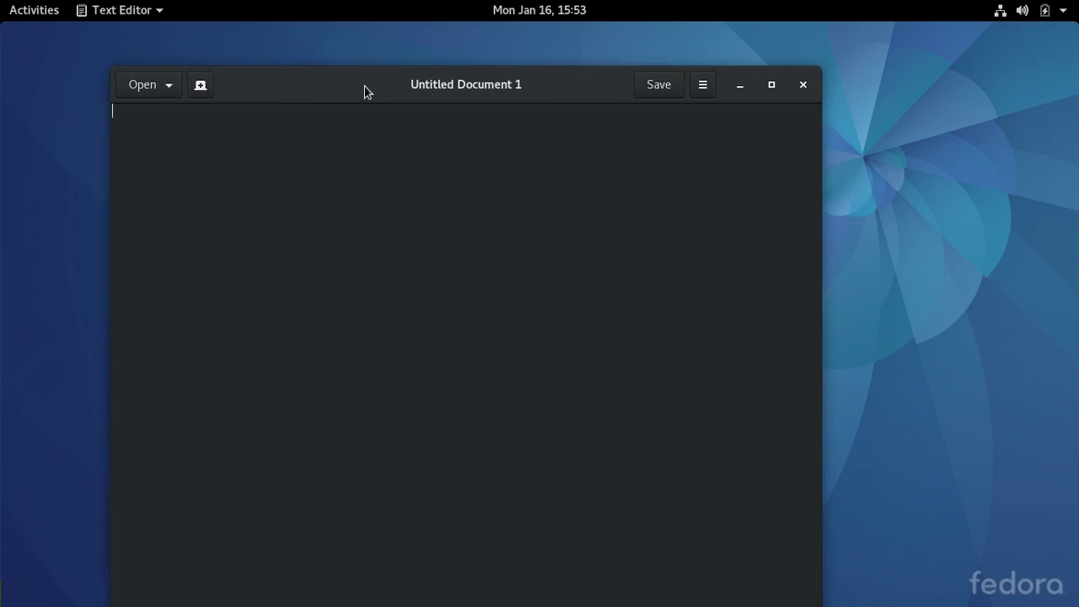
Step: Show the workspace overview and switch to the empty second workspace
click(27, 11)
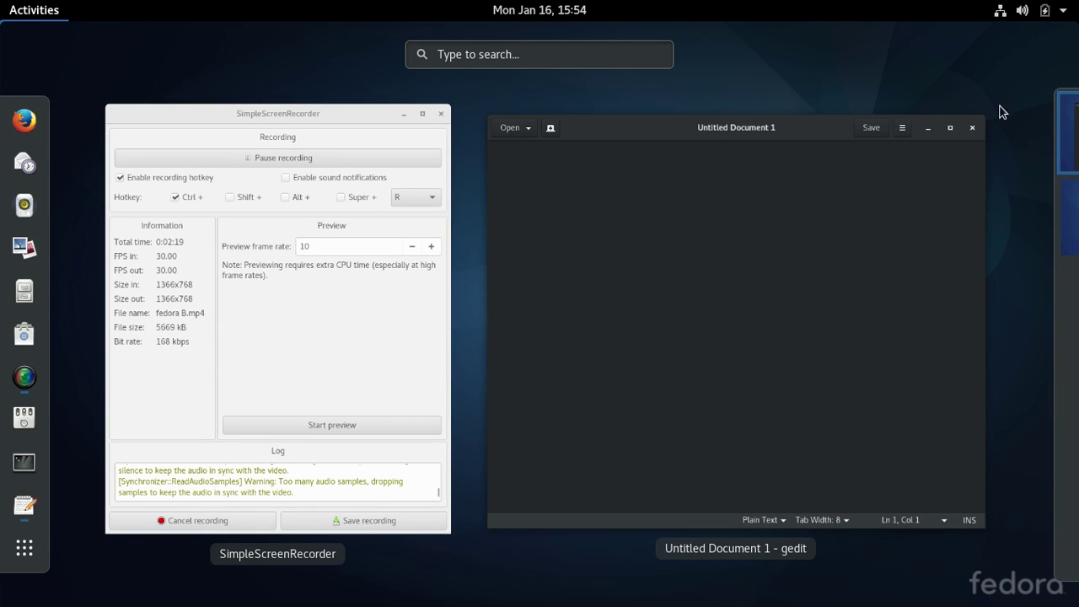
mouse_move(1055, 136)
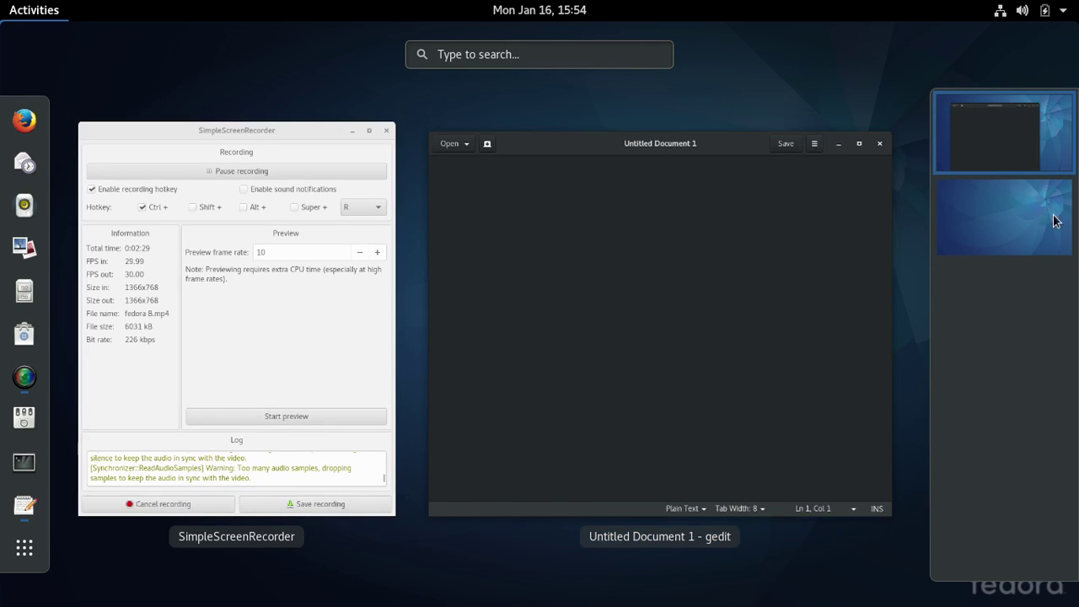
click(1023, 216)
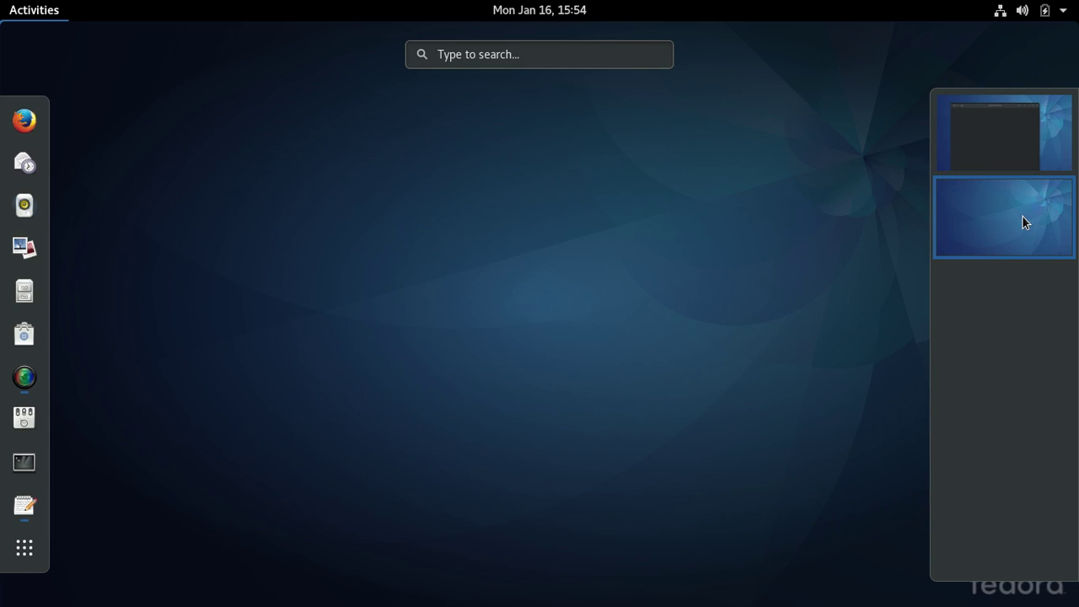
click(1023, 216)
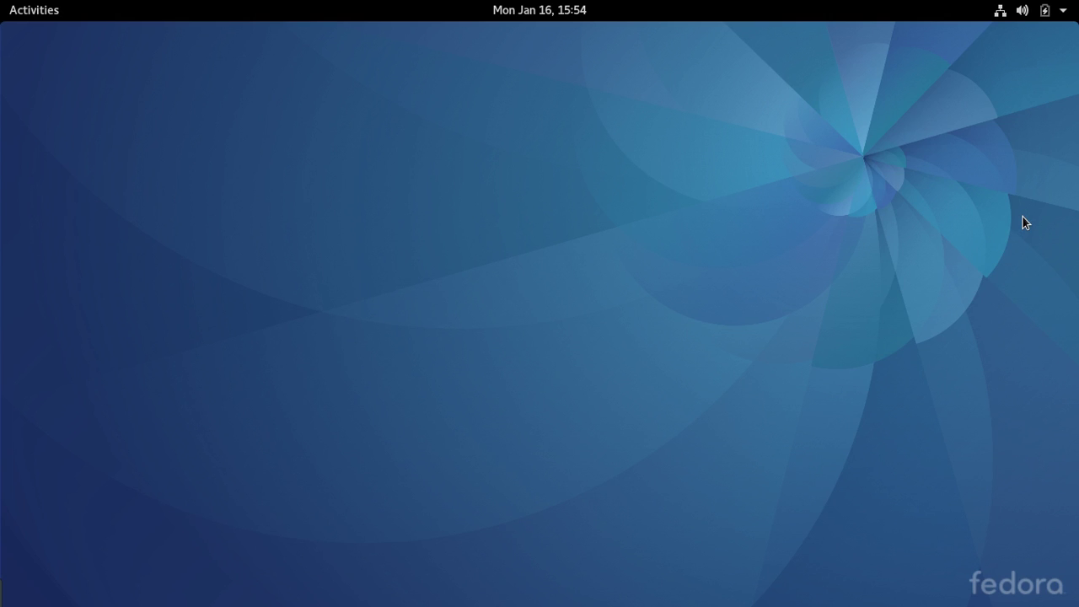
Step: Launch the Terminal from the favorites on the second workspace
click(39, 16)
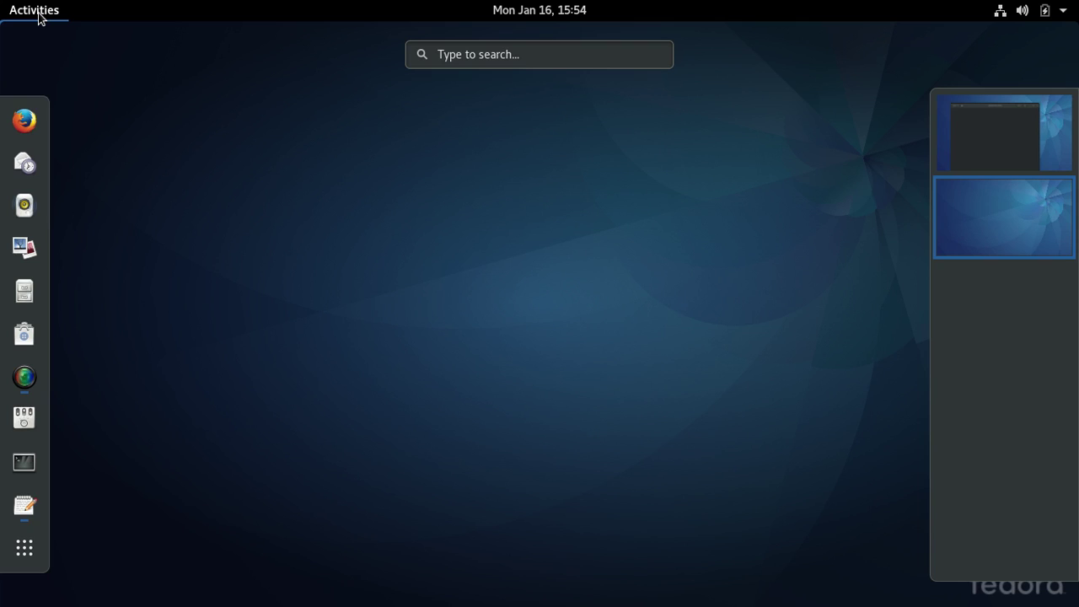
click(436, 53)
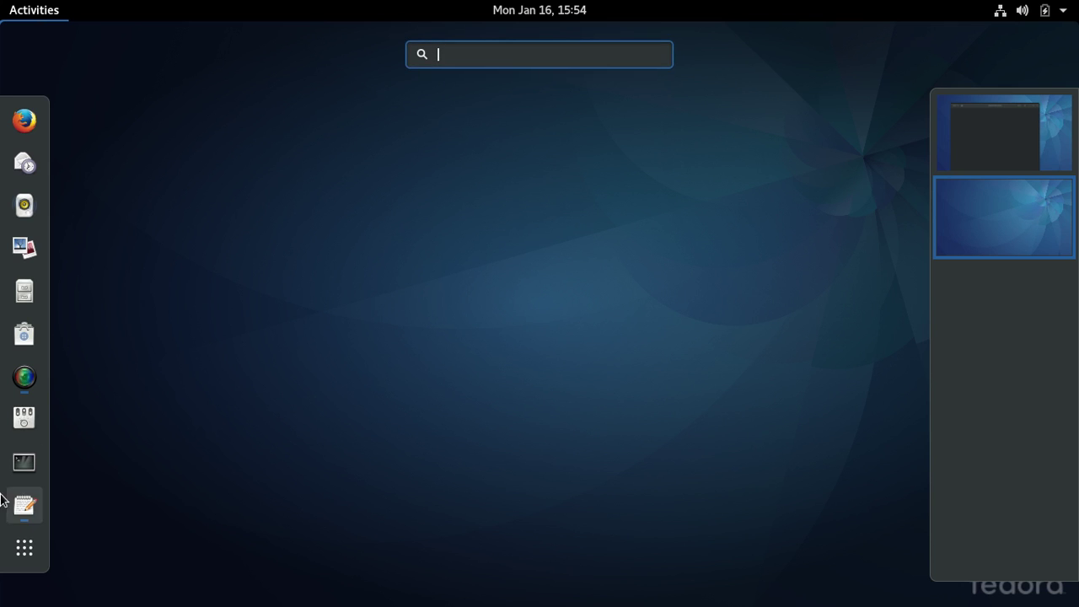
click(20, 462)
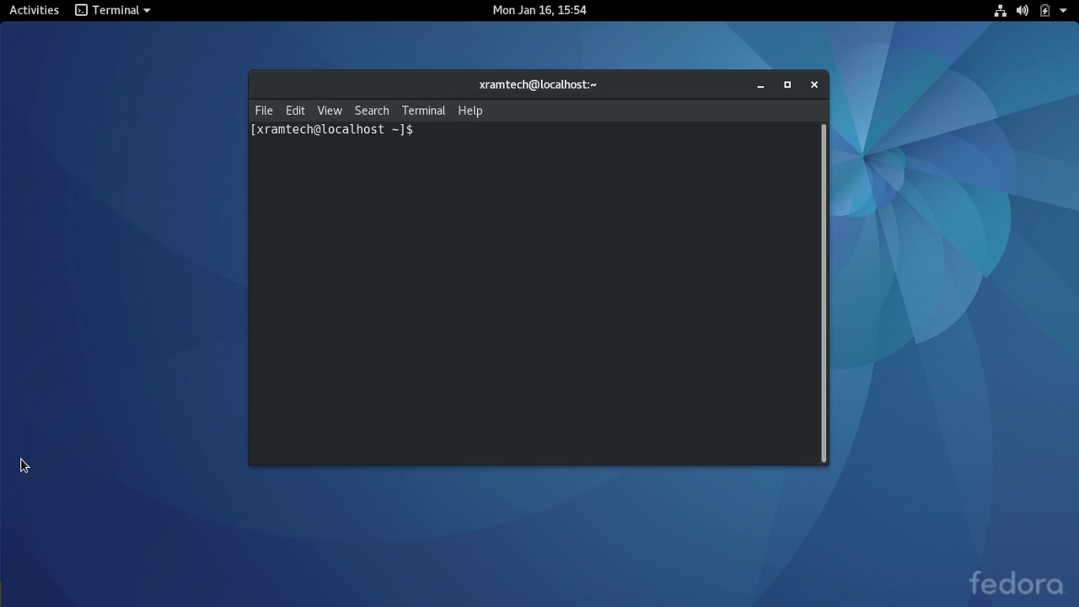
Step: Return to the first workspace, bring up the SimpleScreenRecorder window, and minimize it
key(super)
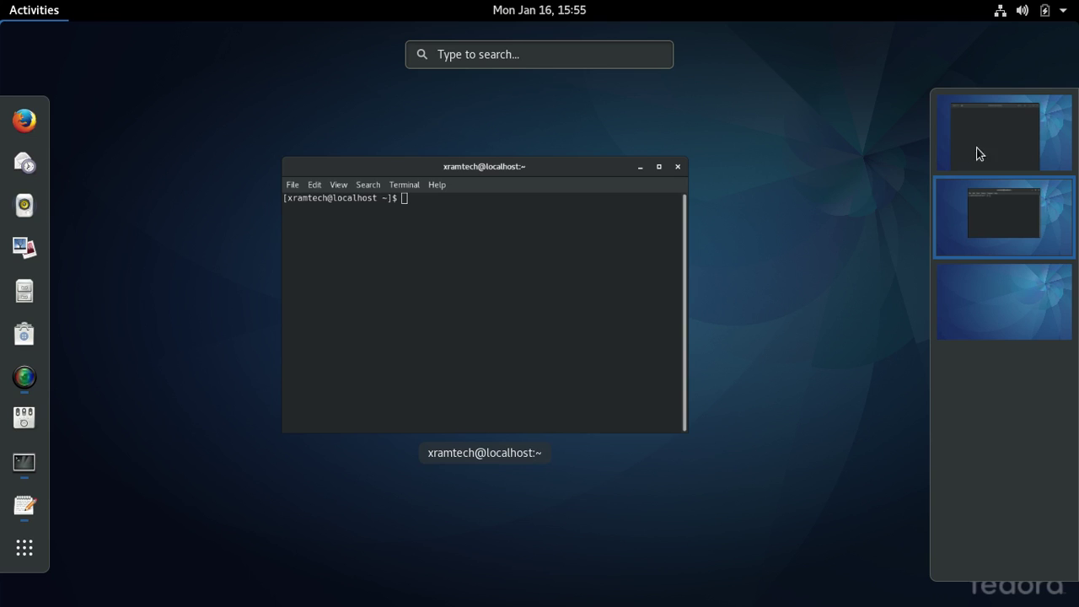
click(1003, 135)
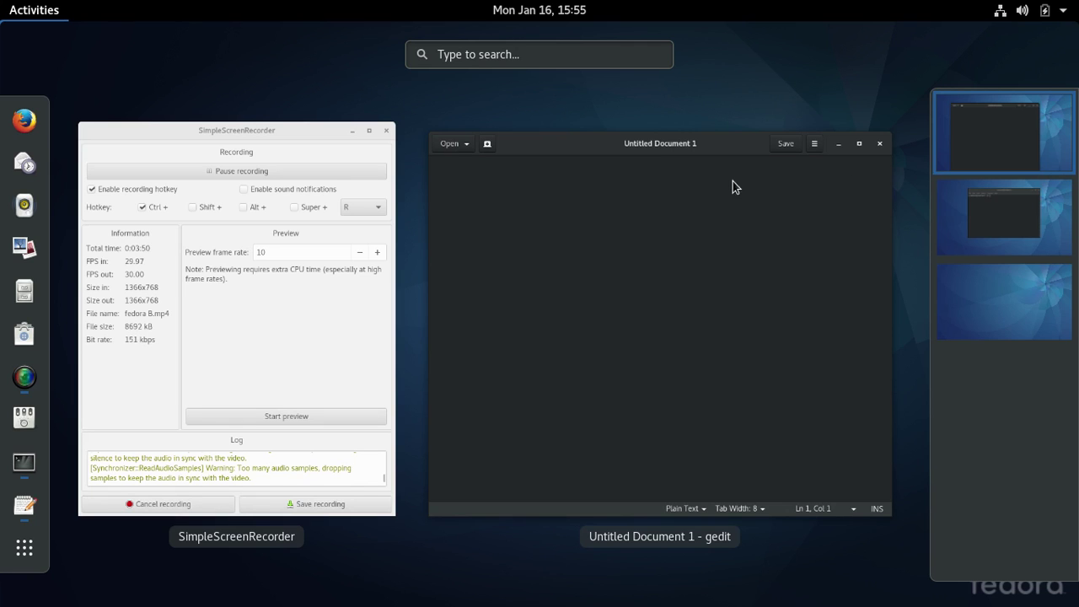
click(333, 272)
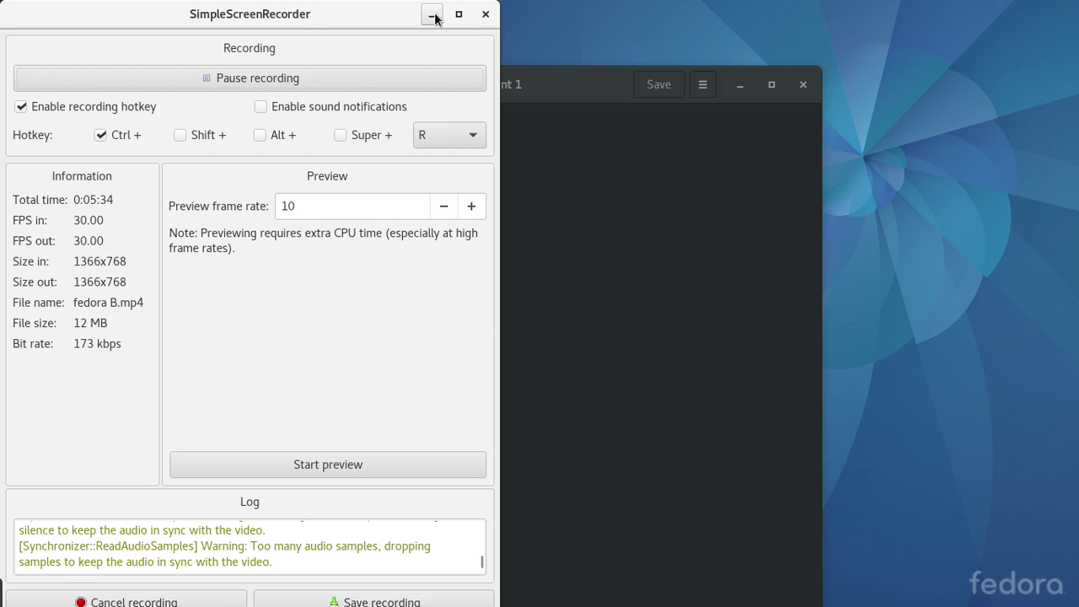
click(430, 15)
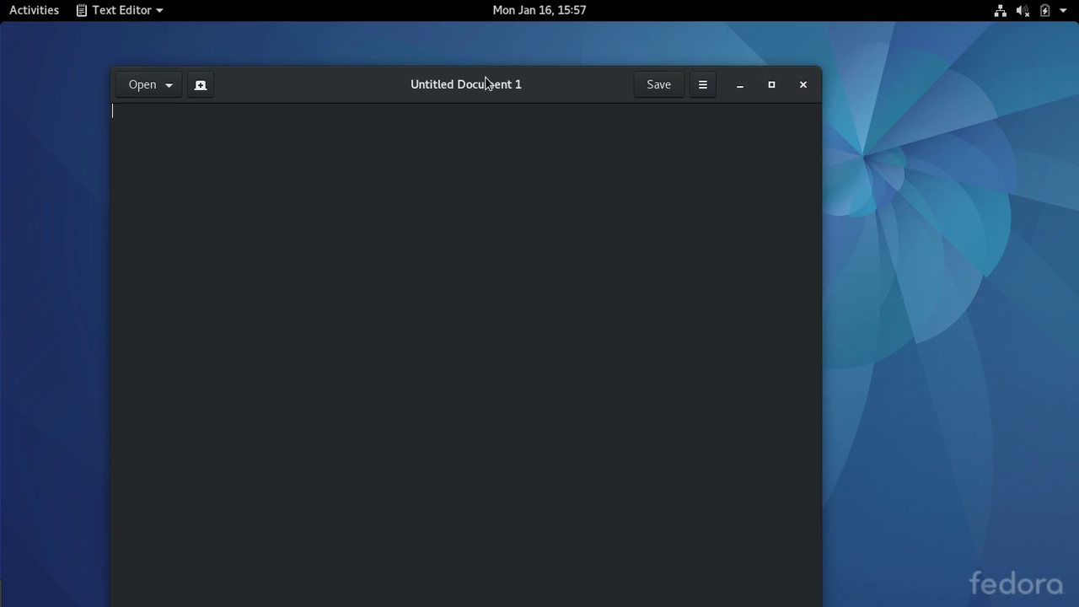
Step: Snap the Text Editor window to the left half, to the right half, and toward the top edge of the screen
drag(366, 77, 2, 205)
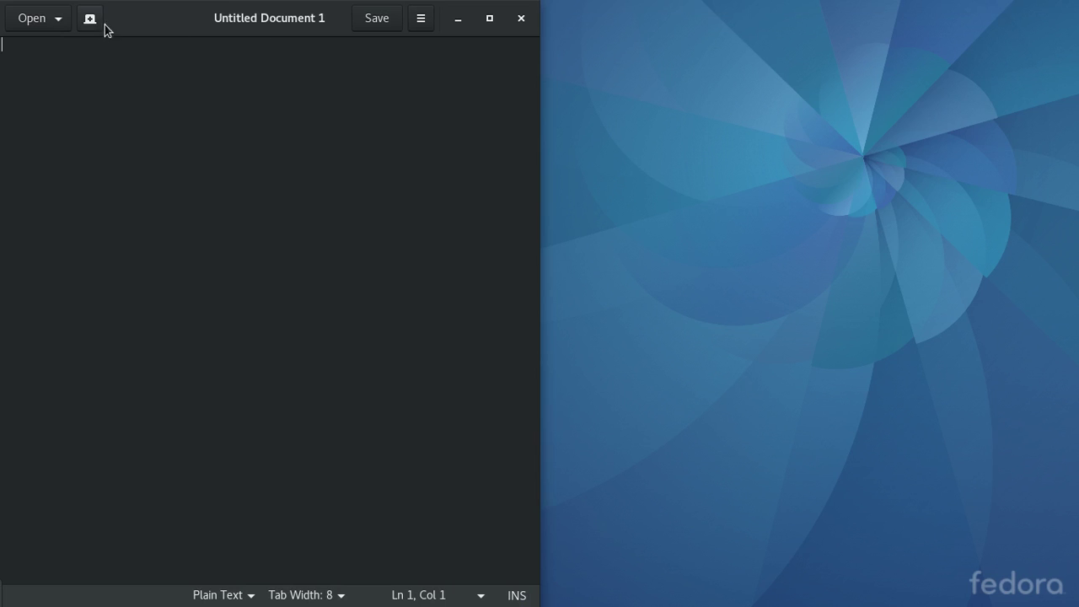
drag(334, 35, 1077, 151)
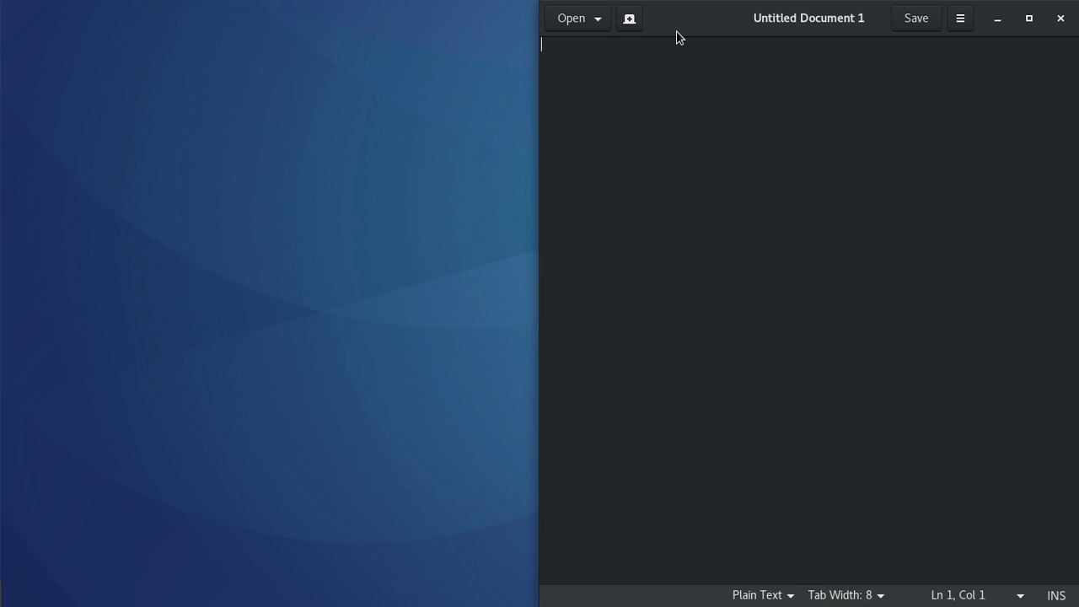
drag(680, 18, 387, 4)
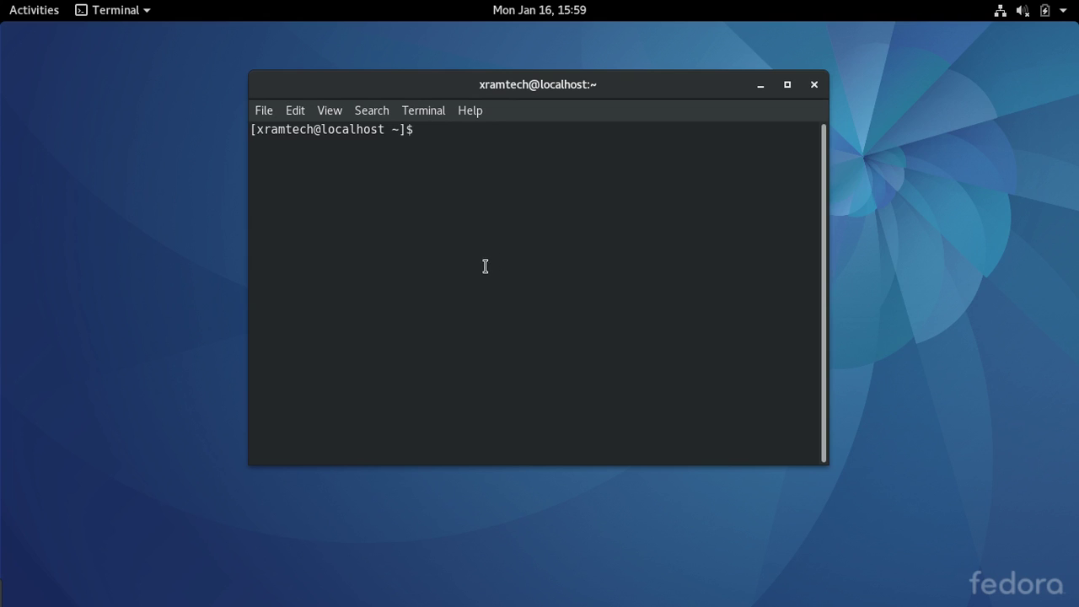
Step: Show the calendar and notifications, and show the system status menu with the user account options expanded
click(557, 14)
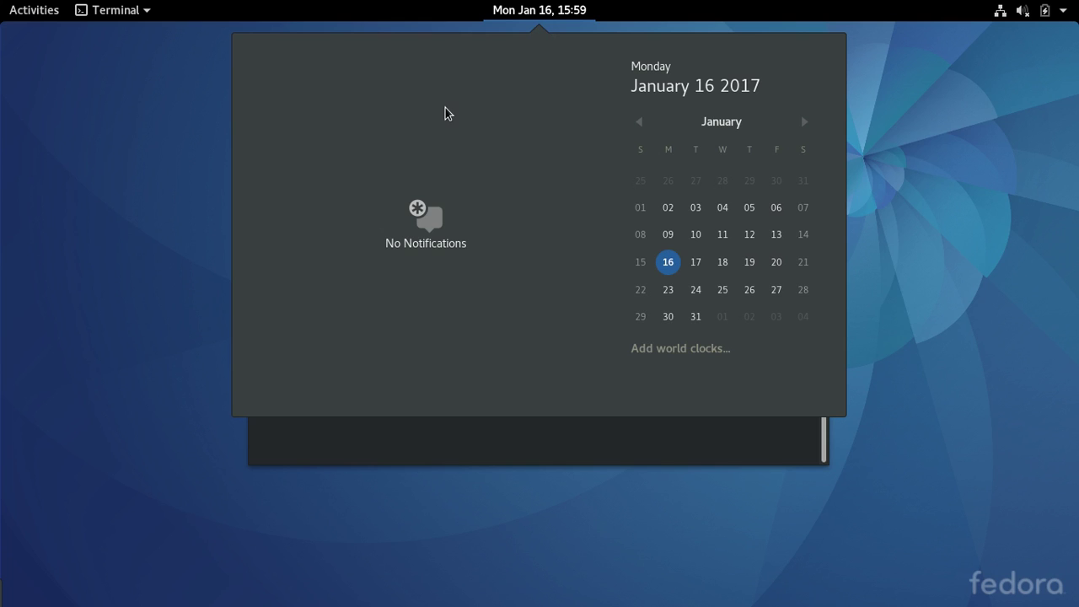
click(548, 13)
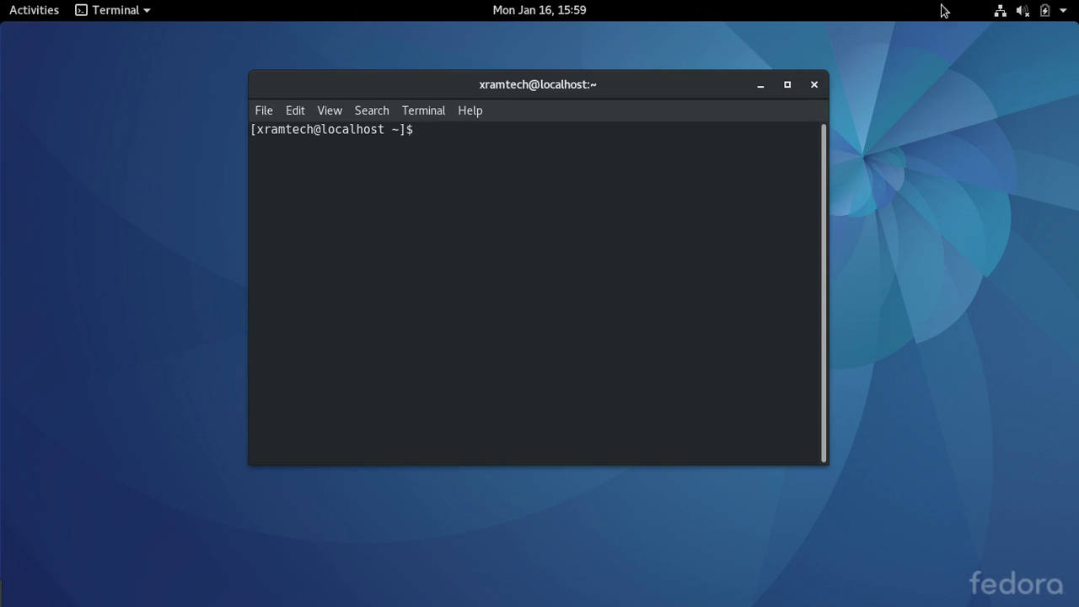
click(1000, 15)
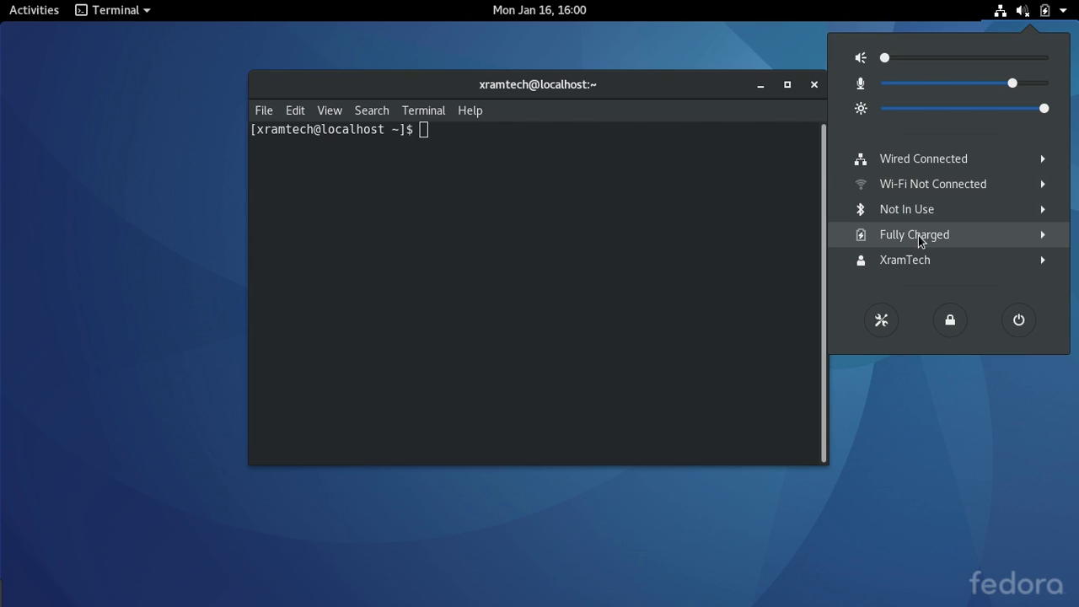
click(989, 263)
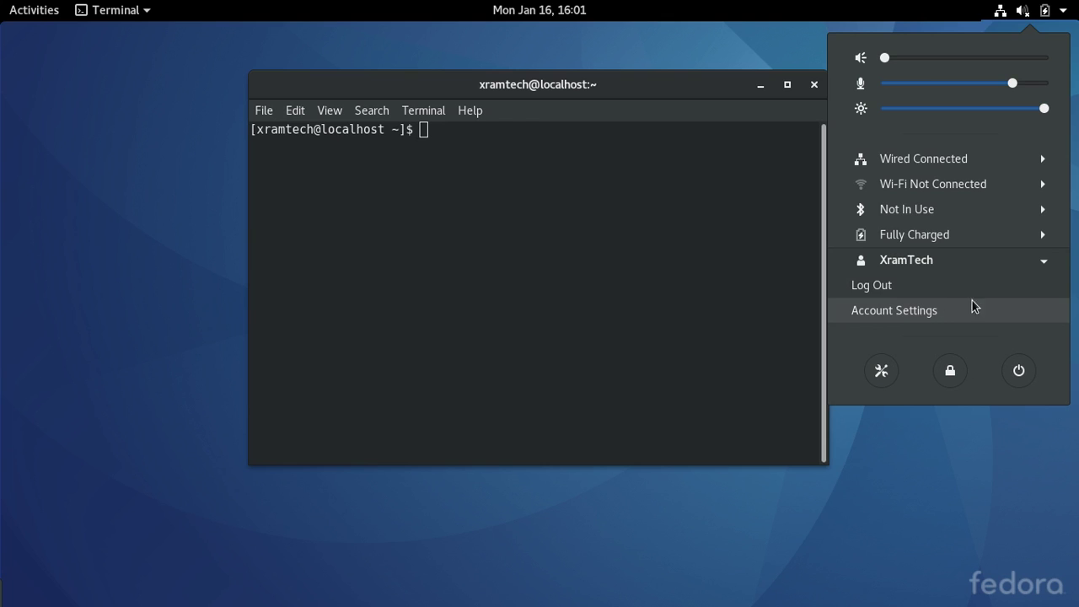
Step: Show the Power Off options and cancel the shutdown, keeping SimpleScreenRecorder running with its window minimized
click(1017, 372)
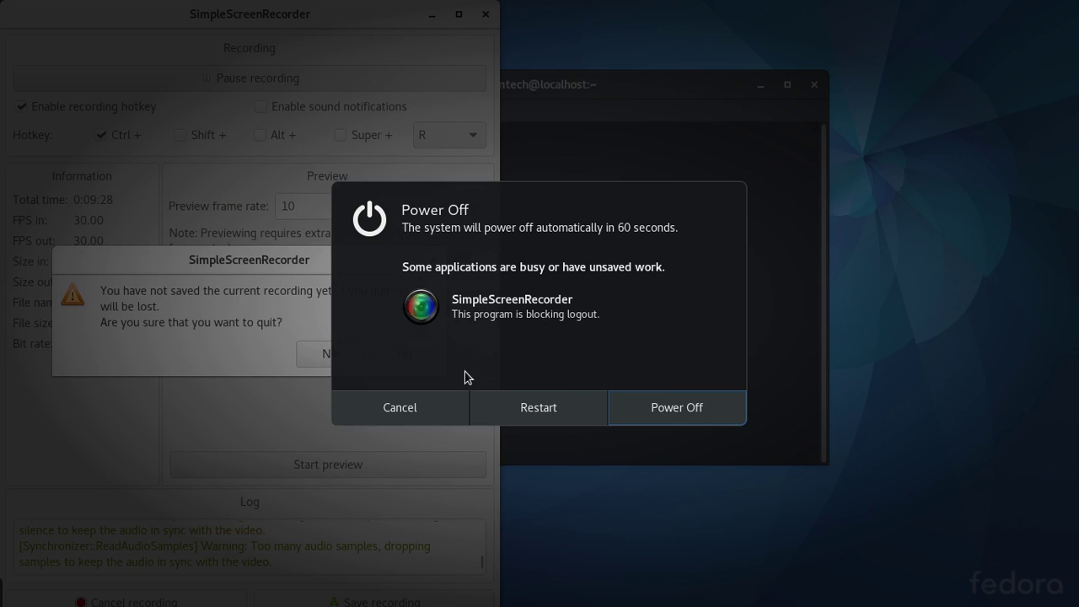
click(444, 408)
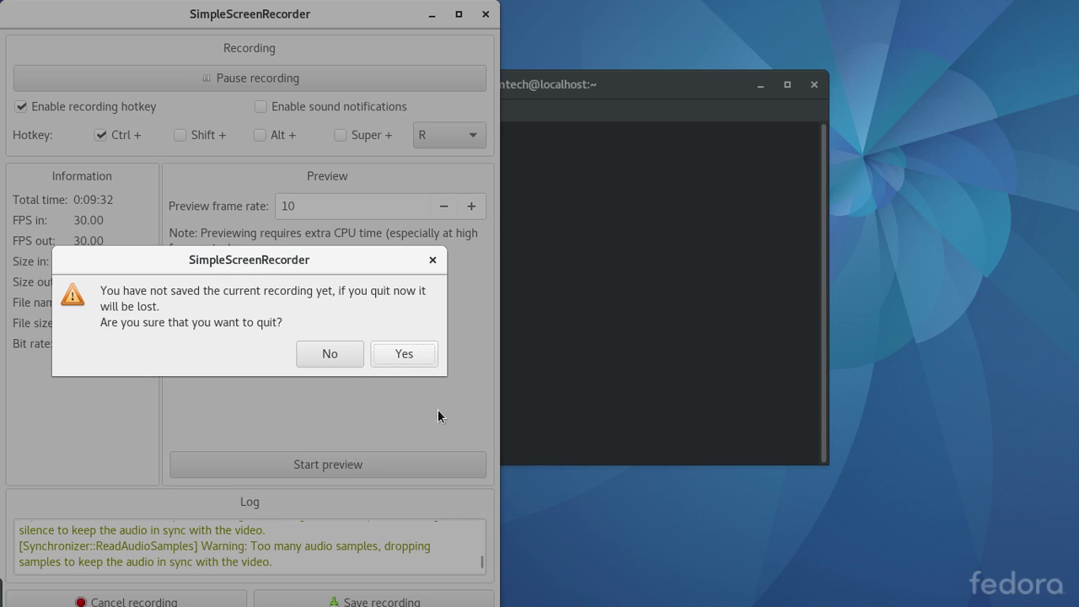
click(330, 354)
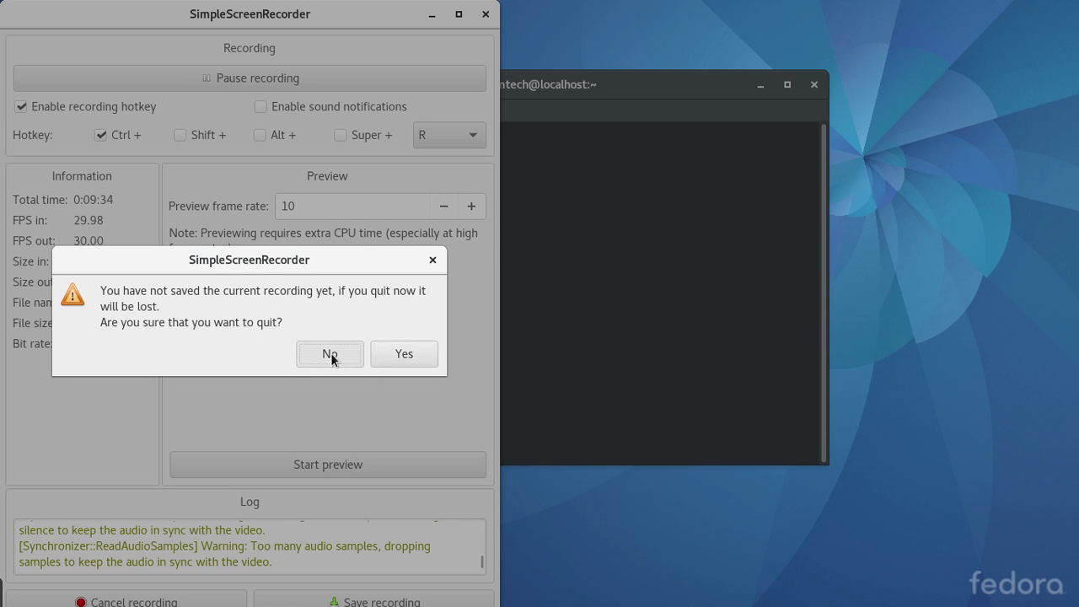
click(431, 14)
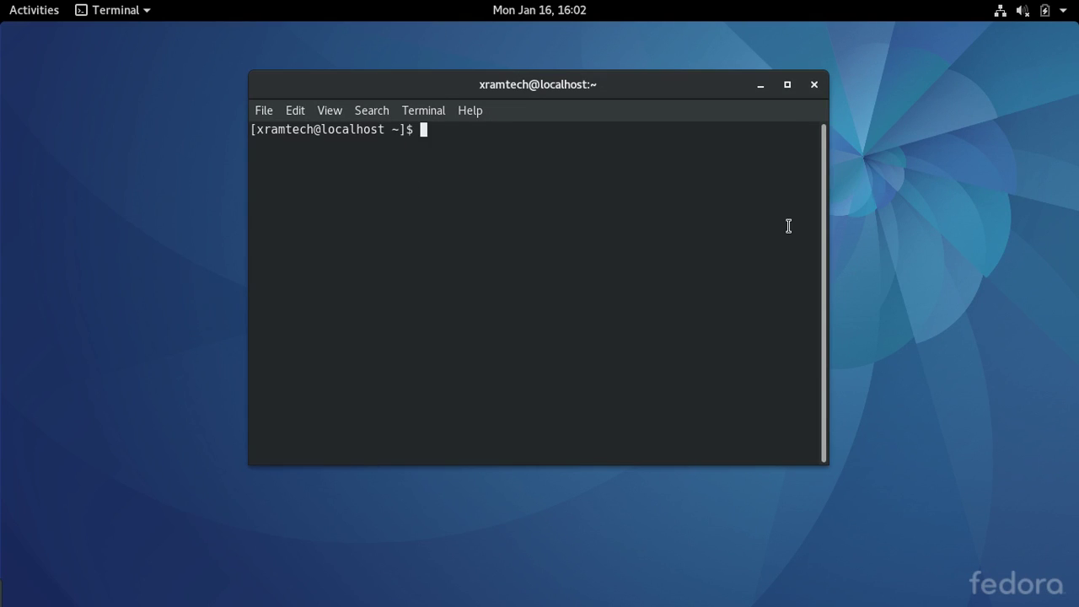
Step: Run top in the Terminal to examine the running processes, and close the terminal along with the process
text(top)
key(Return)
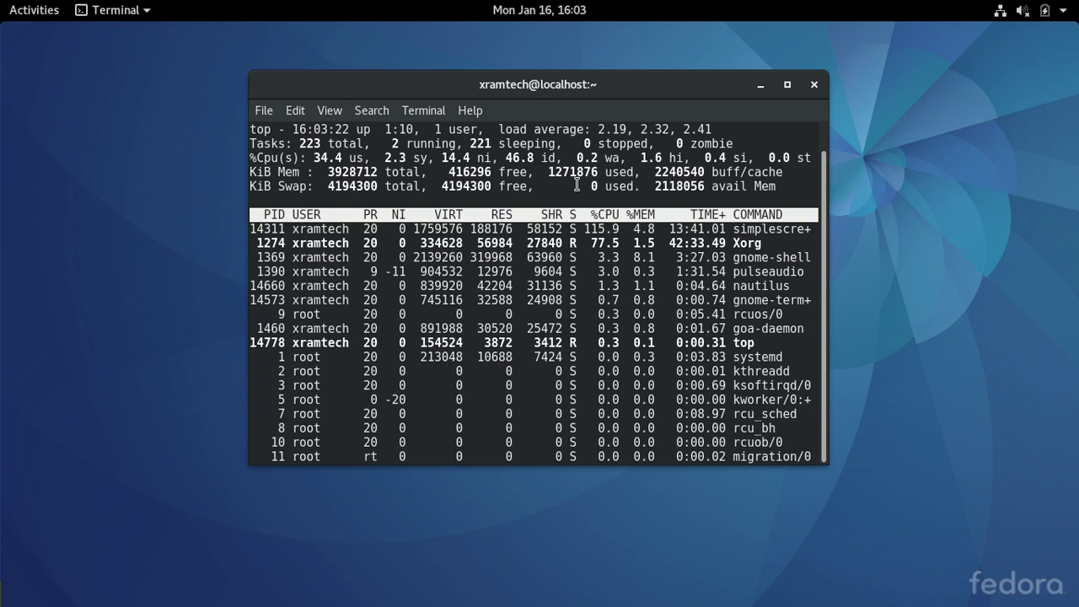
click(814, 85)
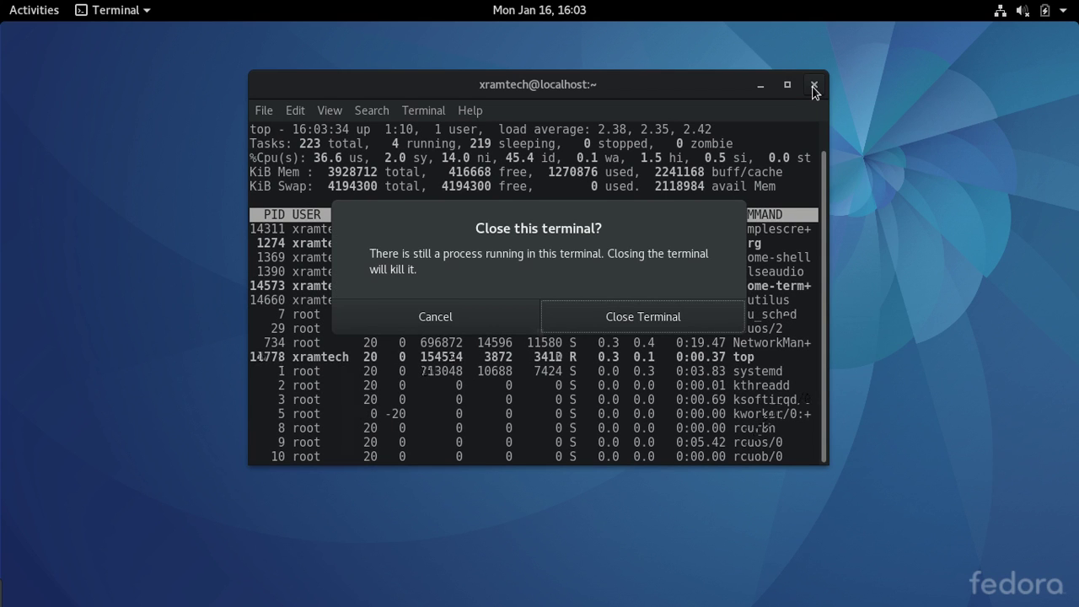
click(662, 323)
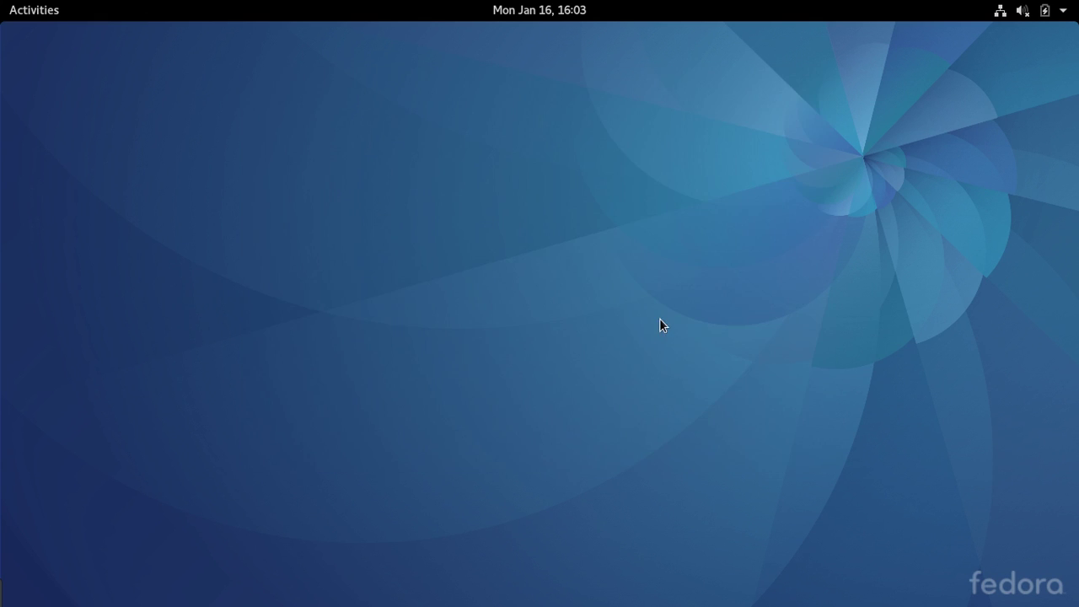
Step: Set the desktop background to the black-and-white waterfall wallpaper and close the Background settings
right_click(479, 175)
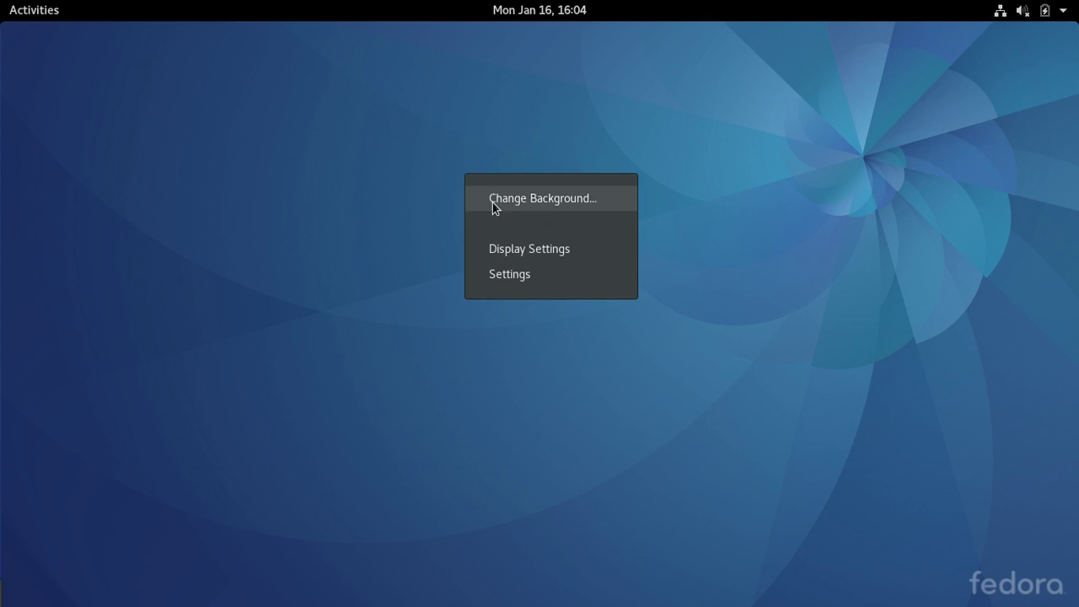
click(492, 200)
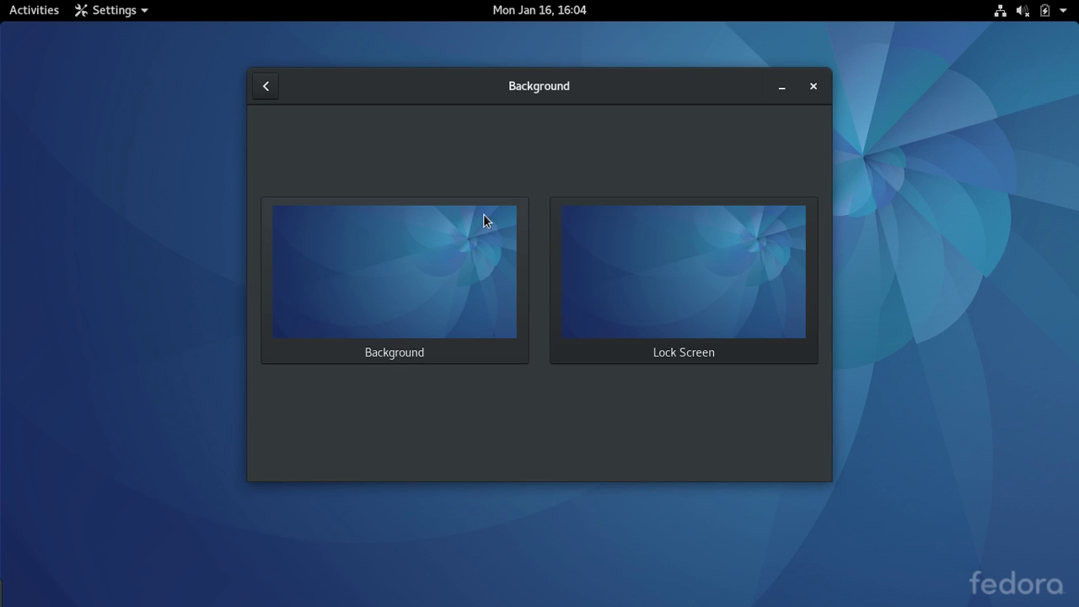
click(438, 262)
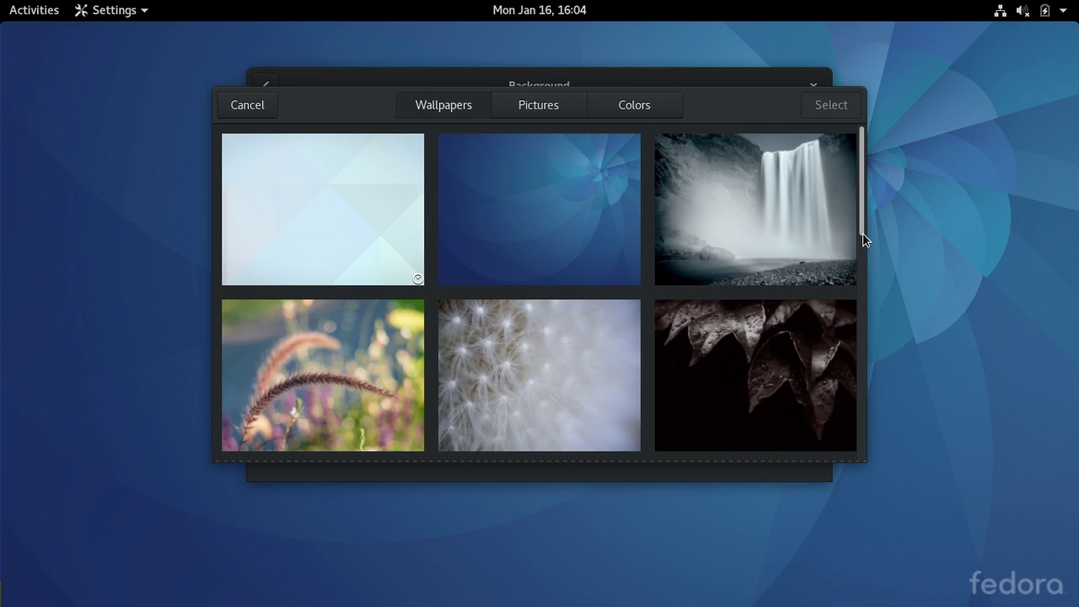
drag(863, 233, 834, 455)
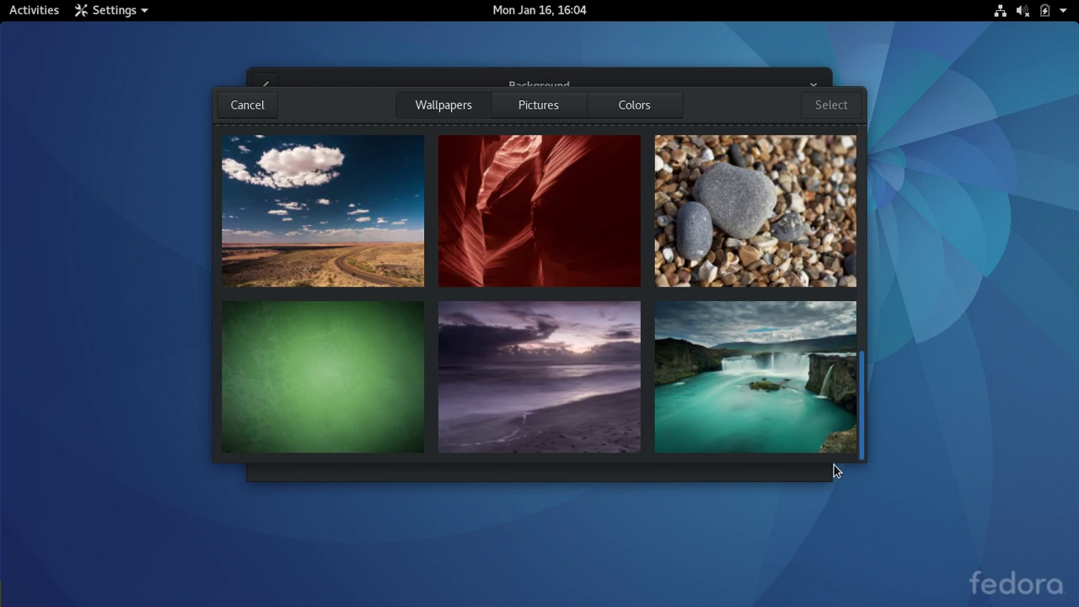
drag(834, 465, 872, 201)
click(758, 188)
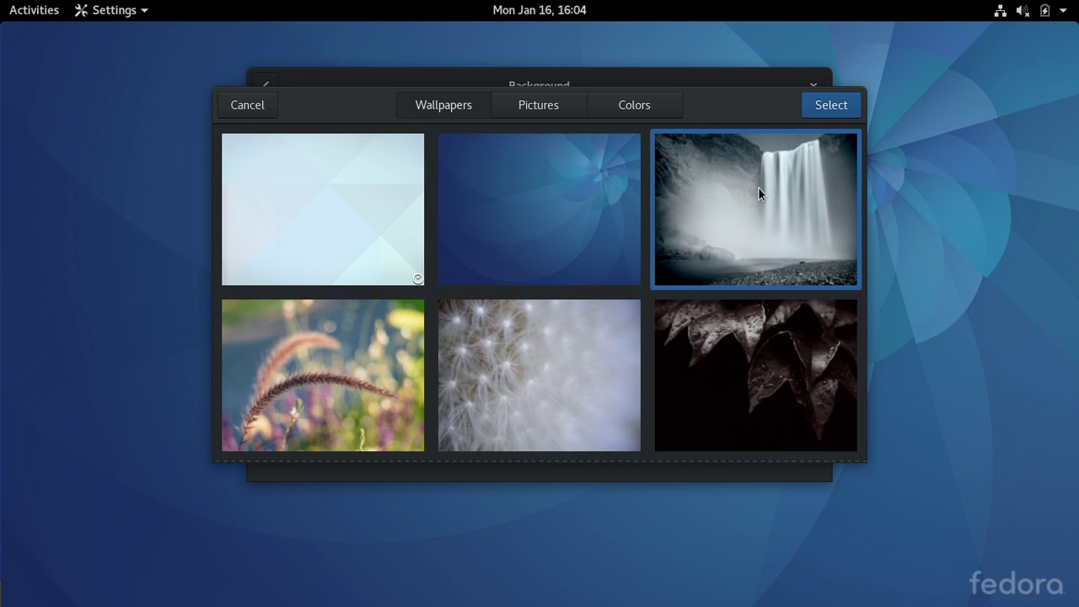
click(817, 101)
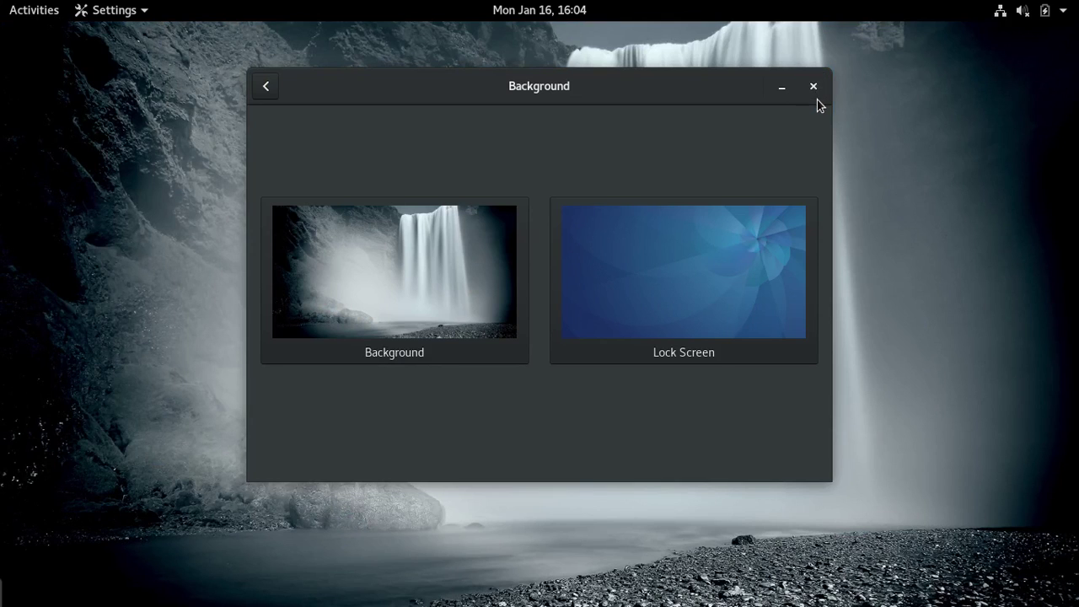
click(816, 87)
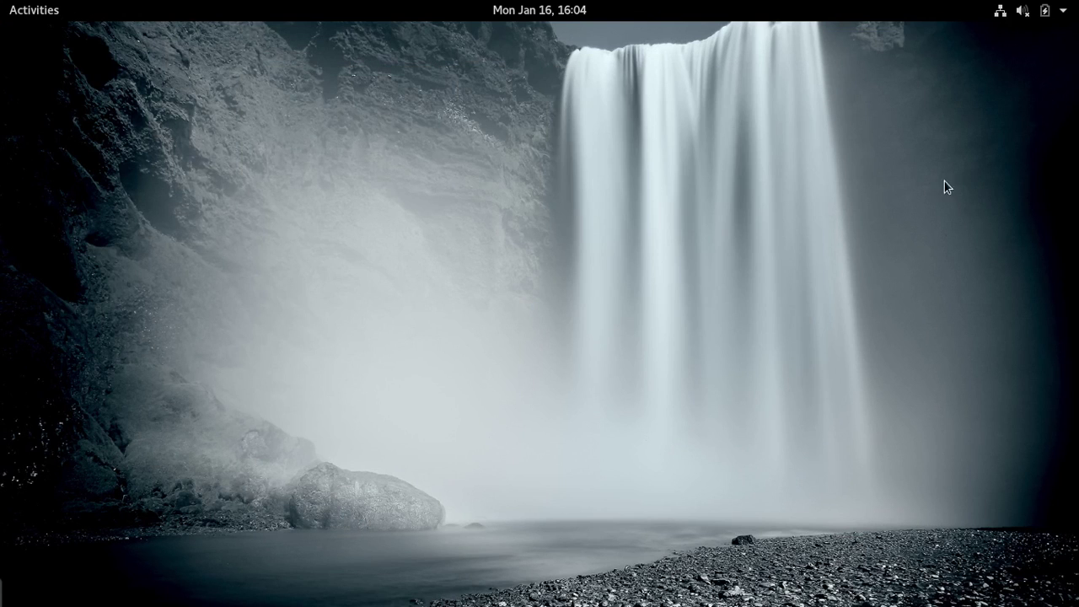